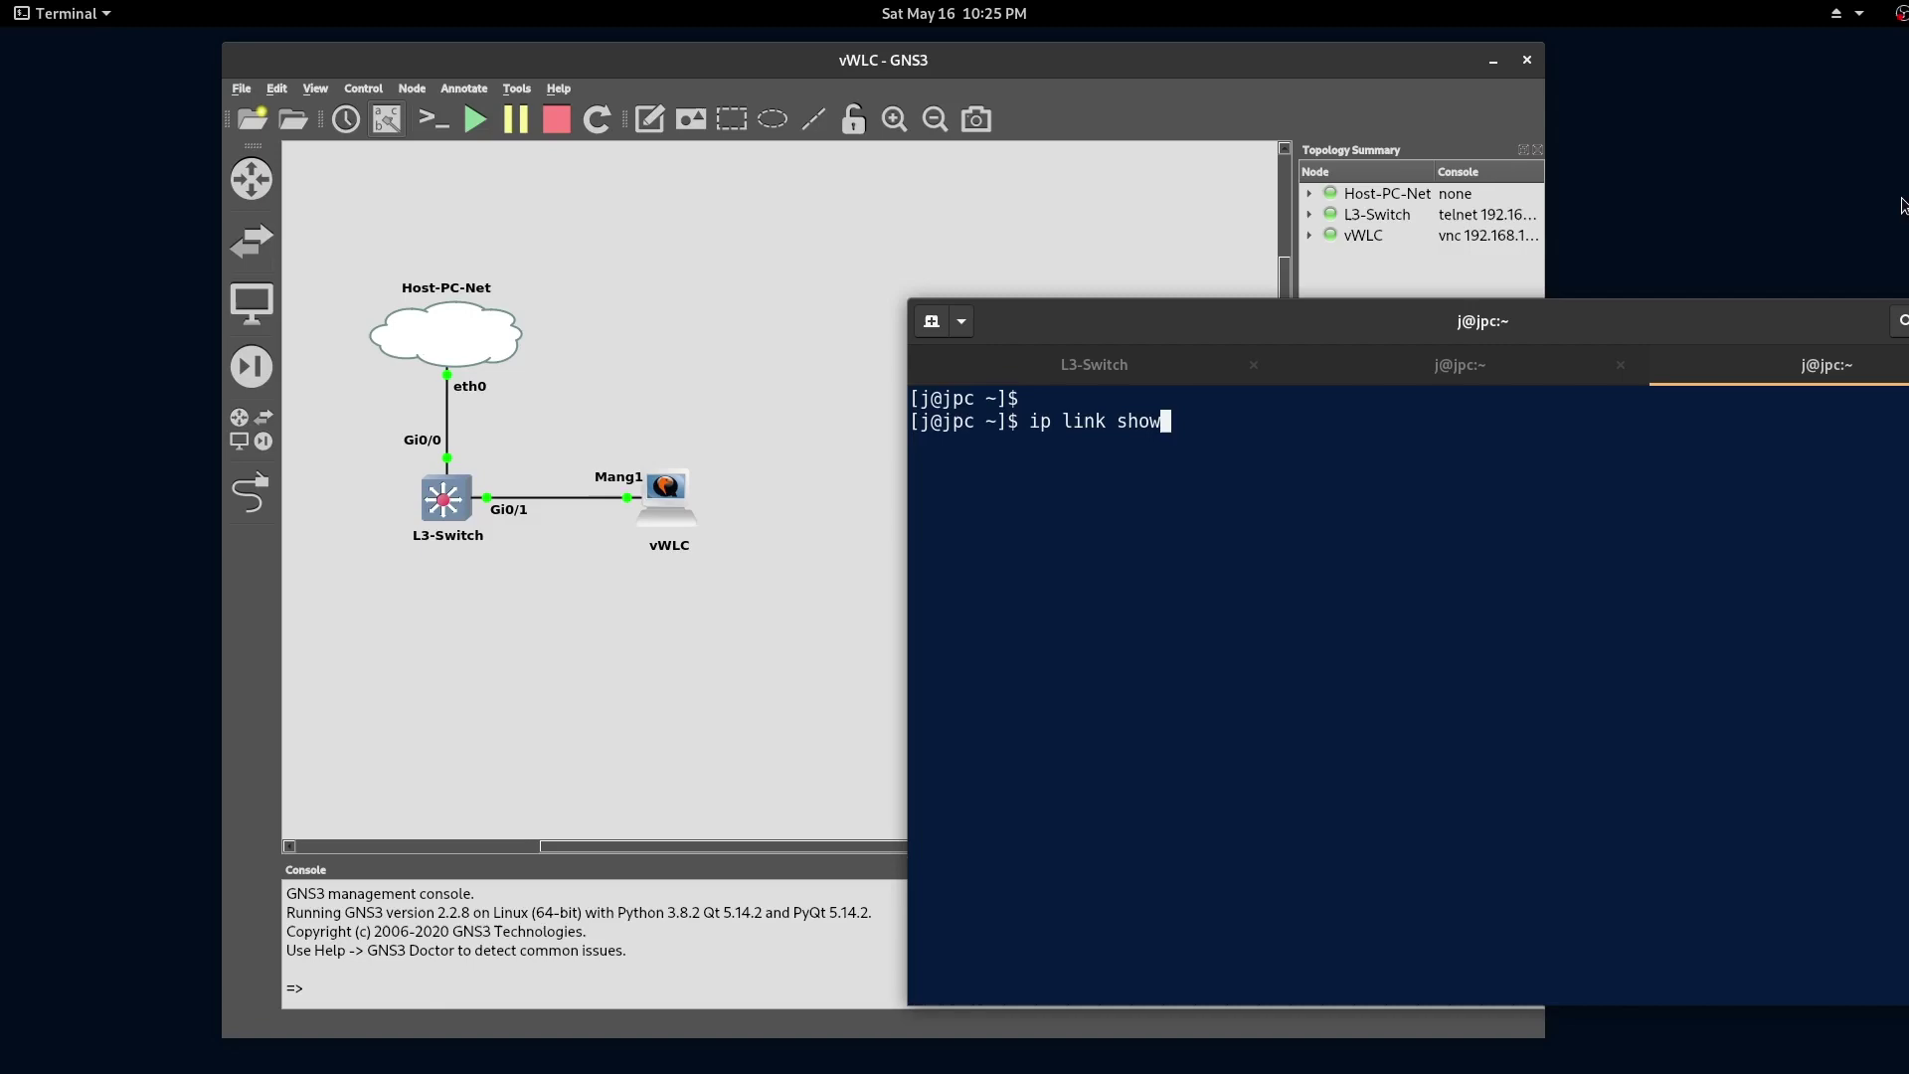
- Run ip link show and select the USB Ethernet adapter name enp0s20f0u1u4
key(Return)
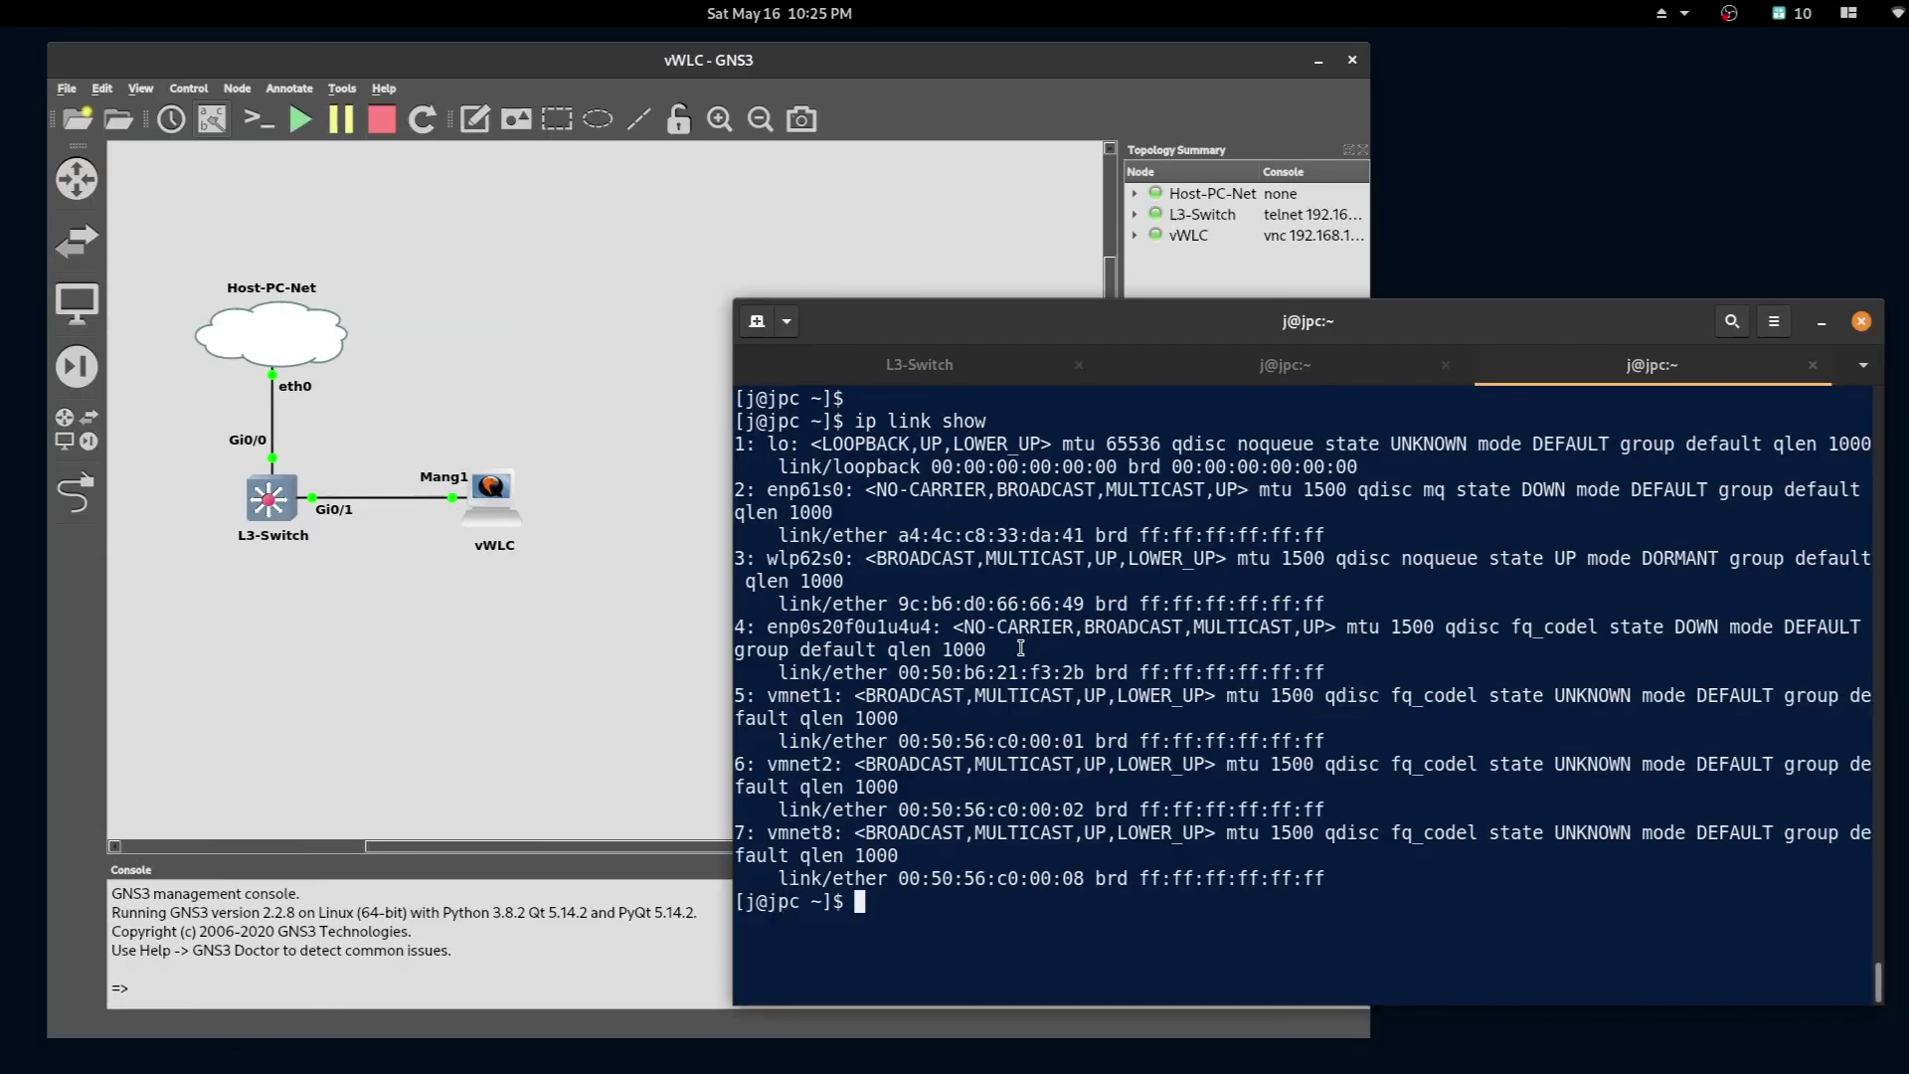
drag(1009, 647, 688, 633)
double_click(846, 627)
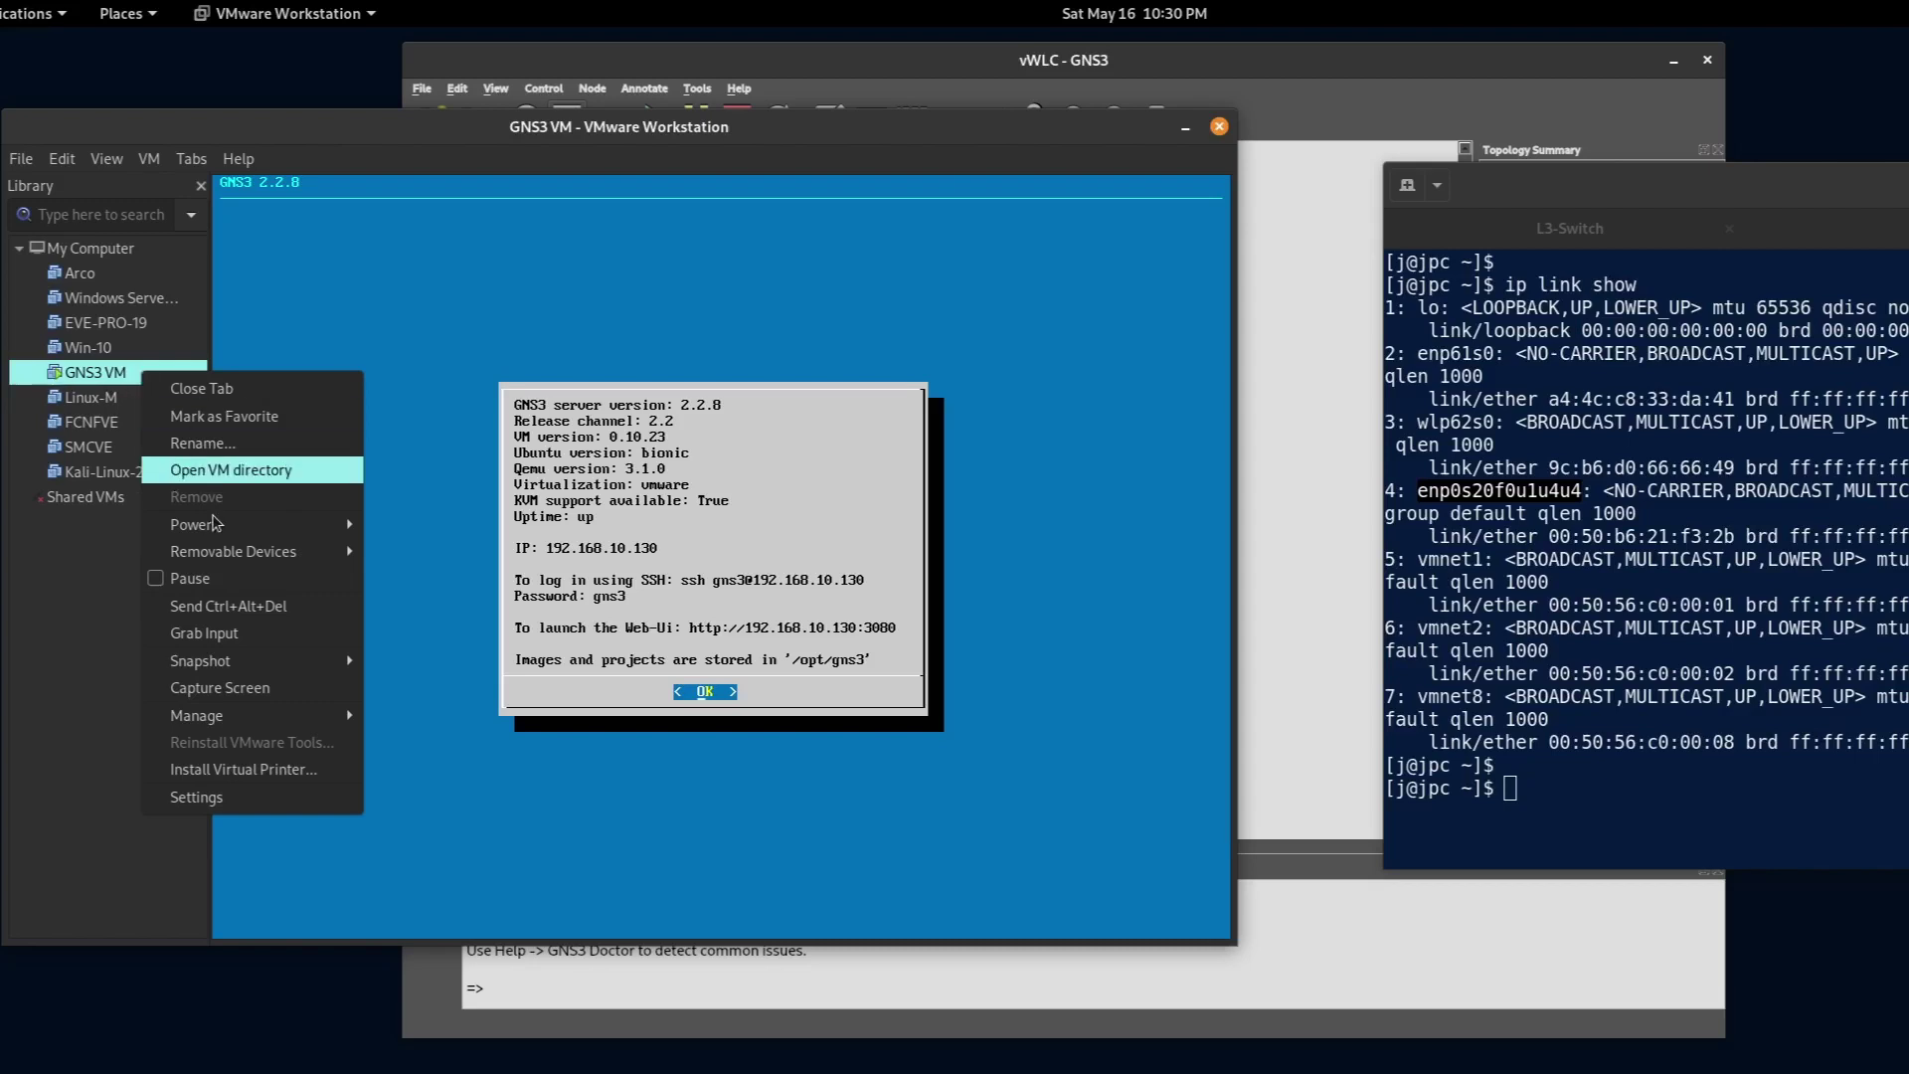
- Keep the GNS3 VM's Network Adapter 3 on the custom /dev/vmnet3 network
click(256, 797)
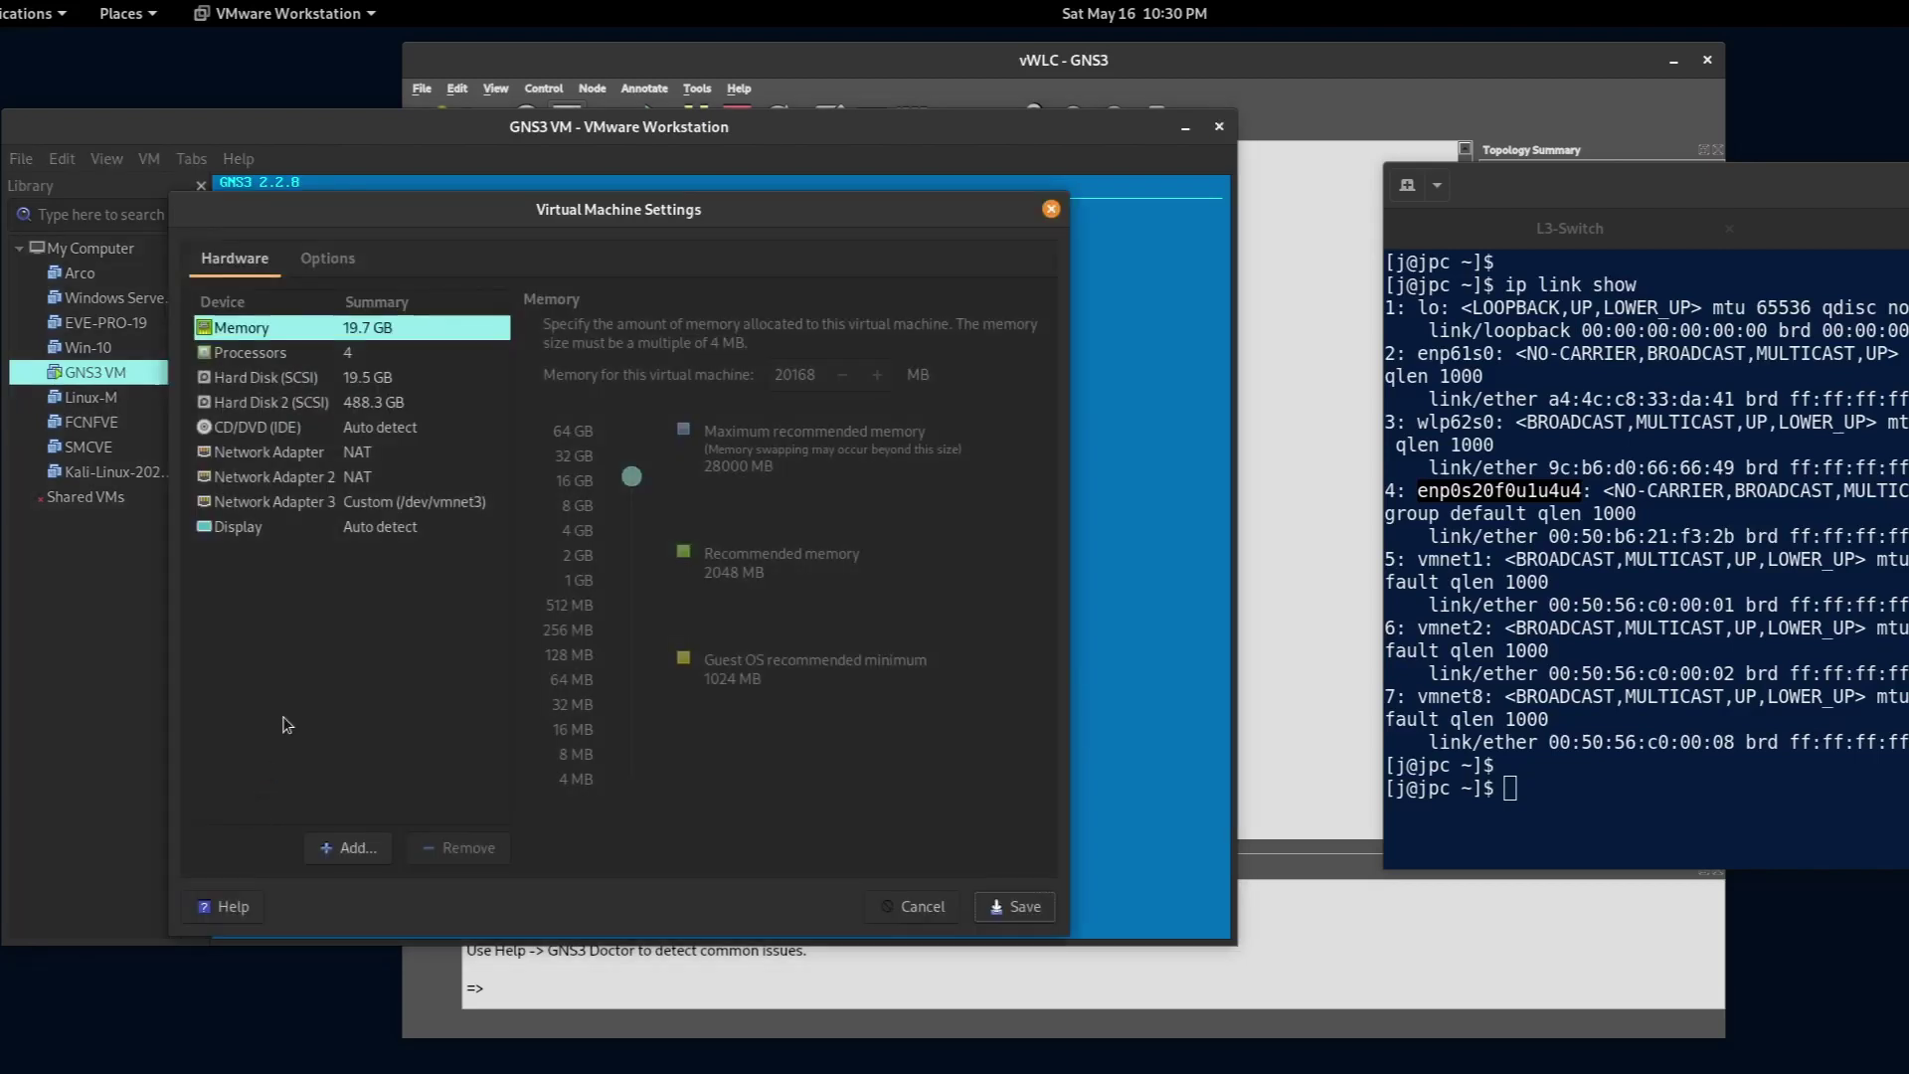
click(408, 506)
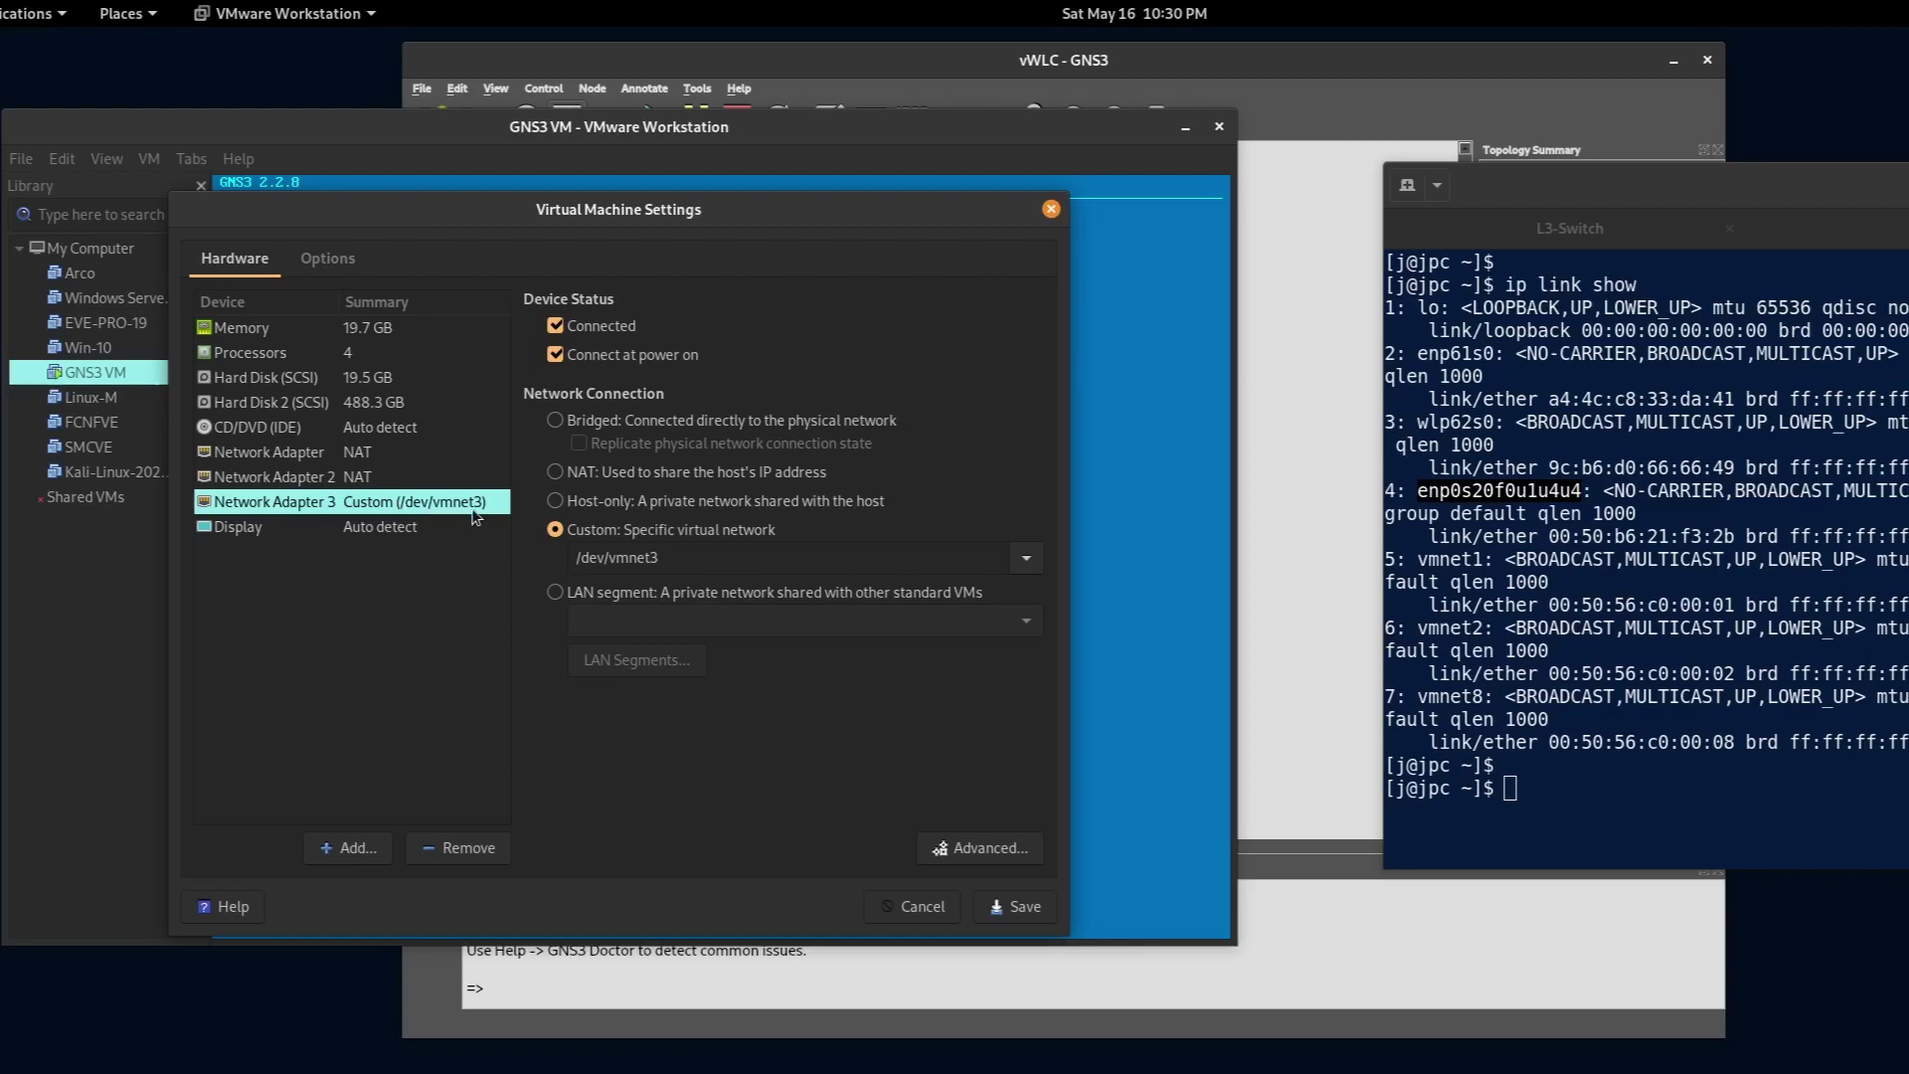
click(1027, 559)
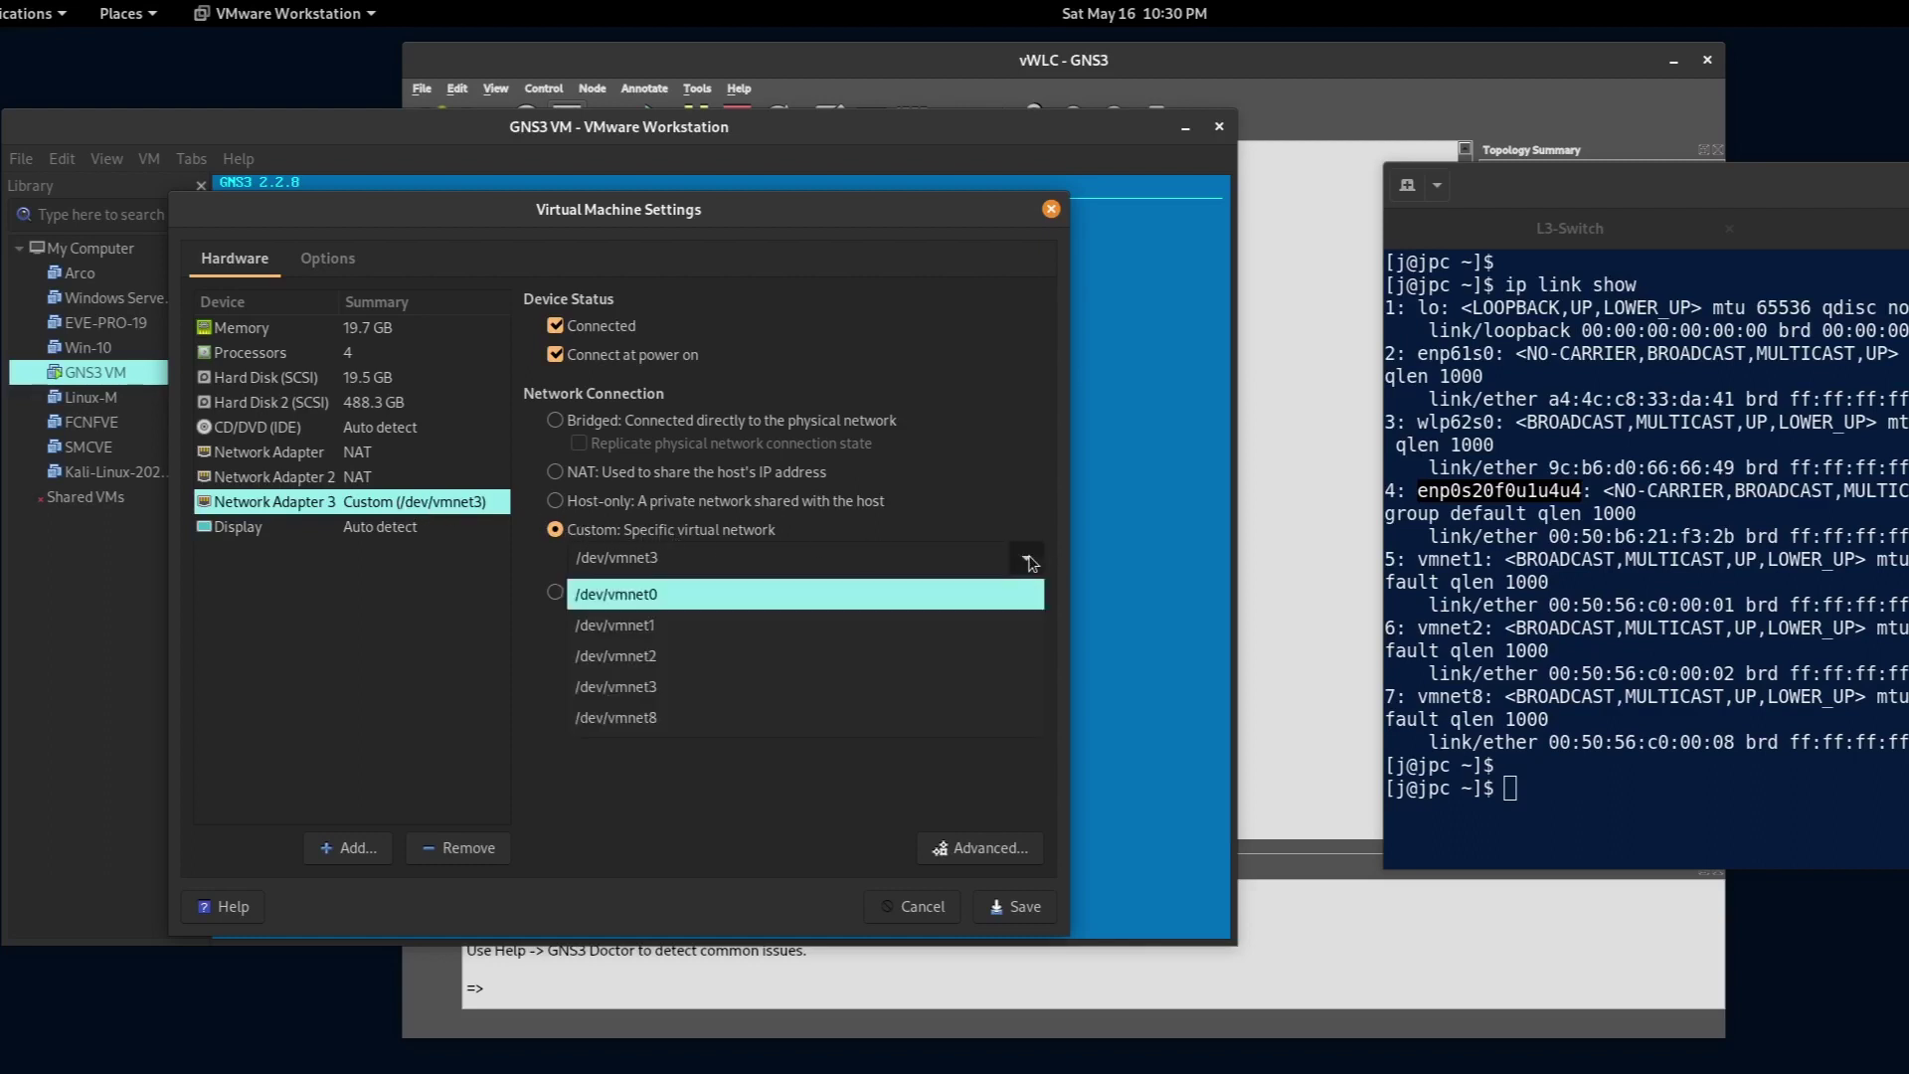
click(685, 692)
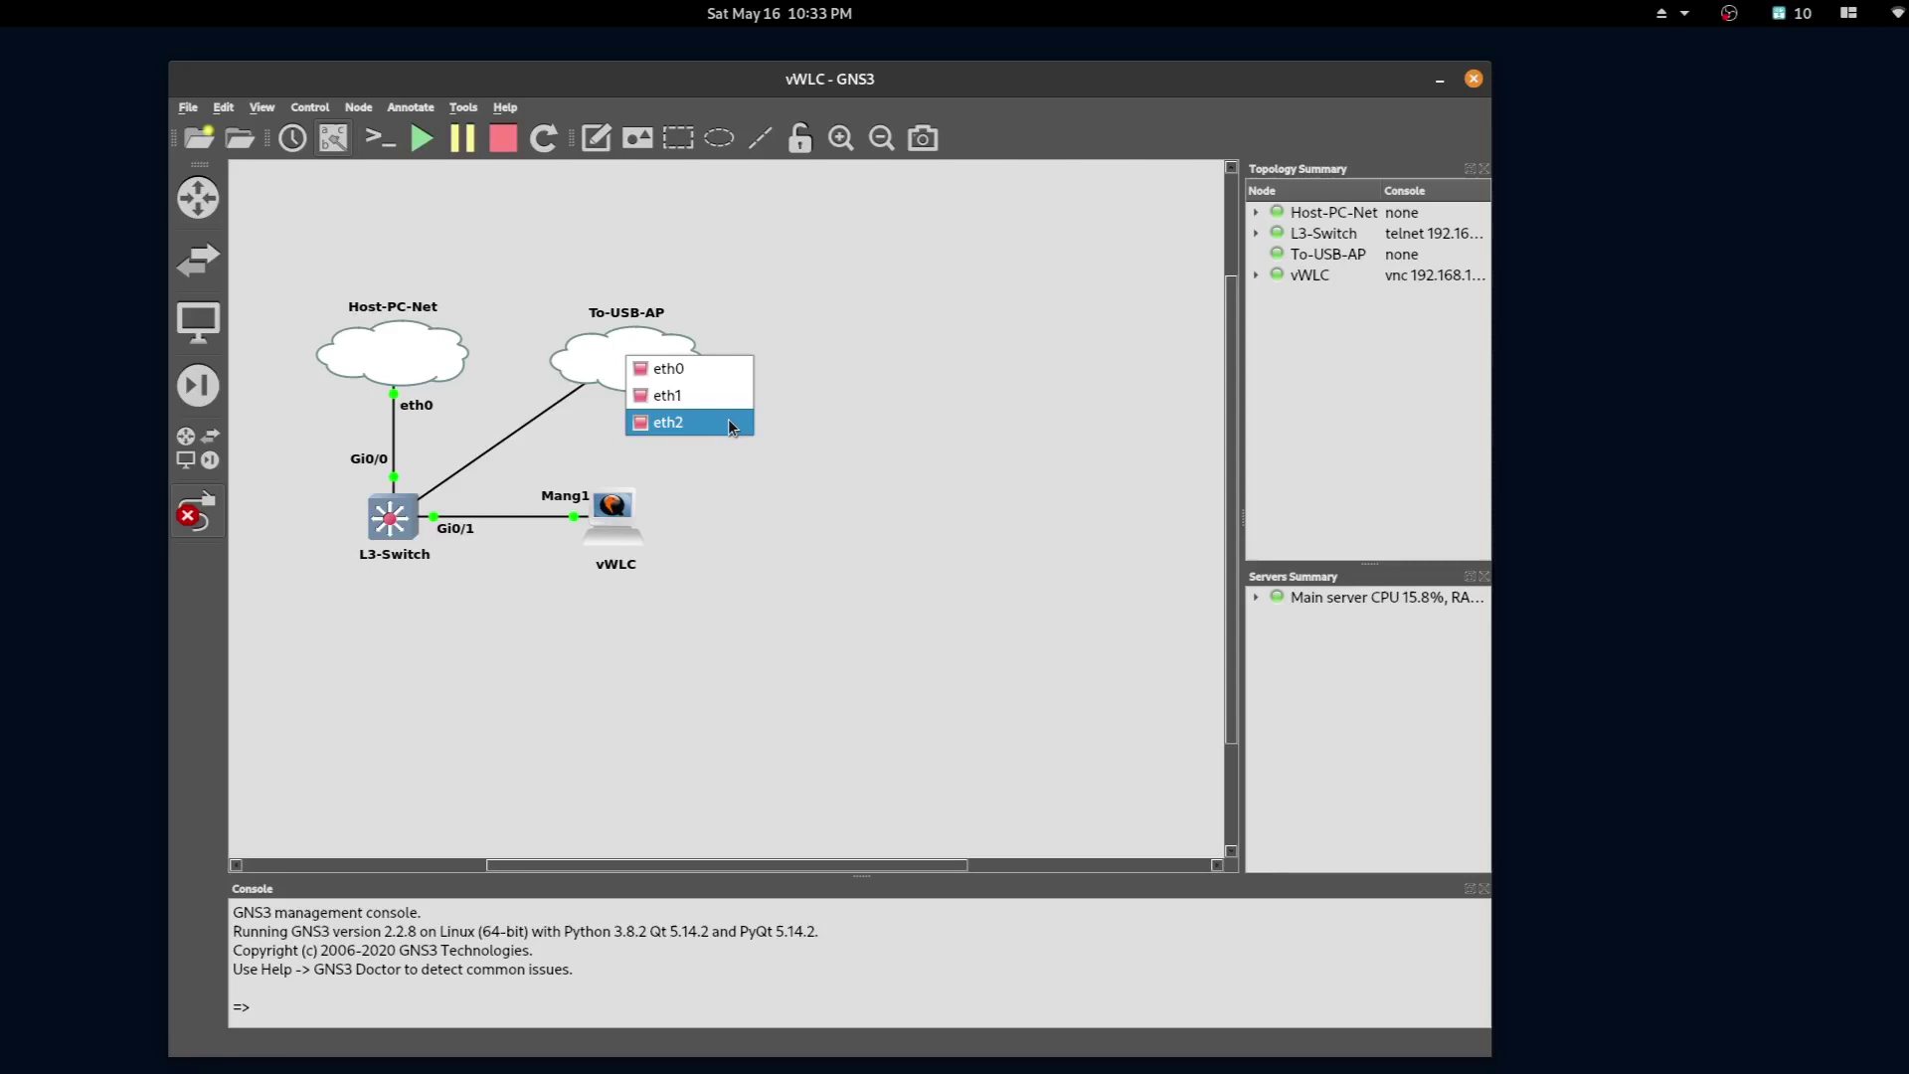
- Finish the link from L3-Switch Gi0/2 on the To-USB-AP cloud's eth2
click(731, 427)
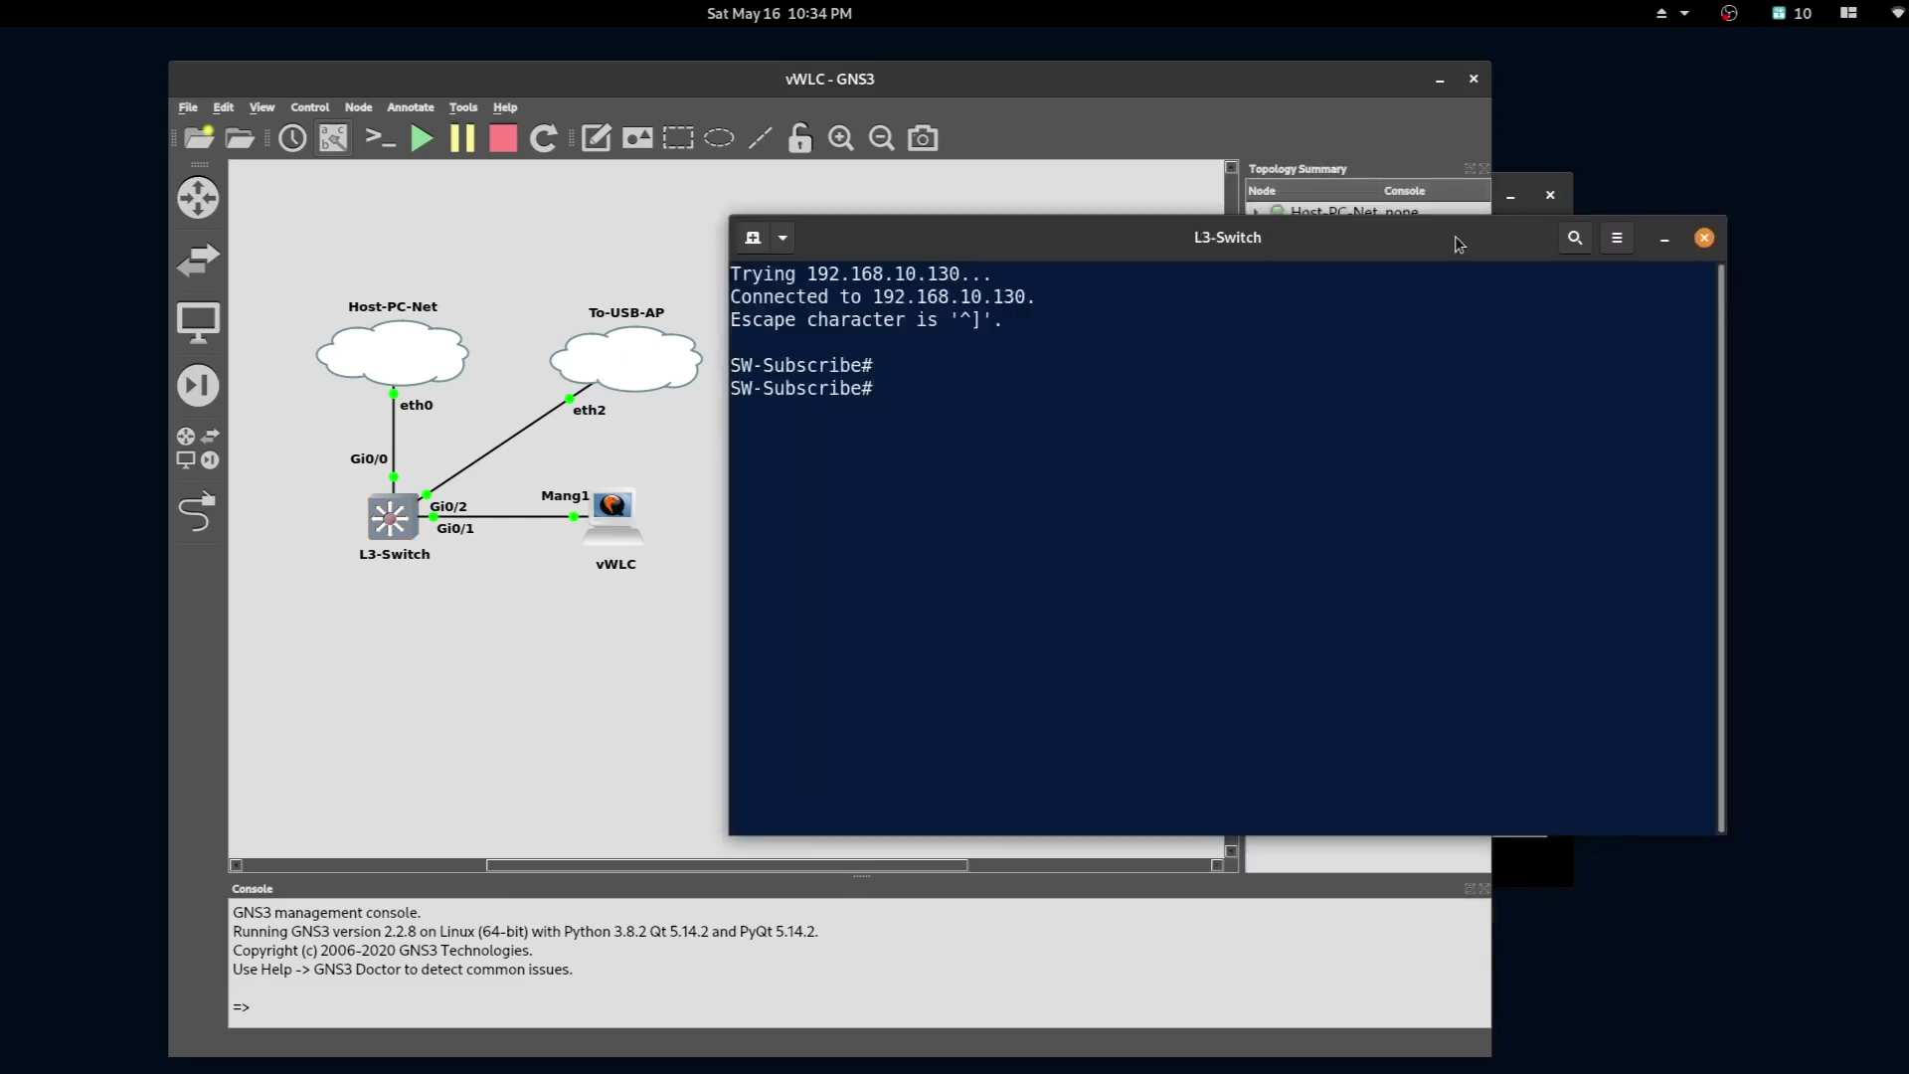
- Enter configuration mode and set interface gi0/2 to switchport mode access
text(config t)
key(Return)
key(Return)
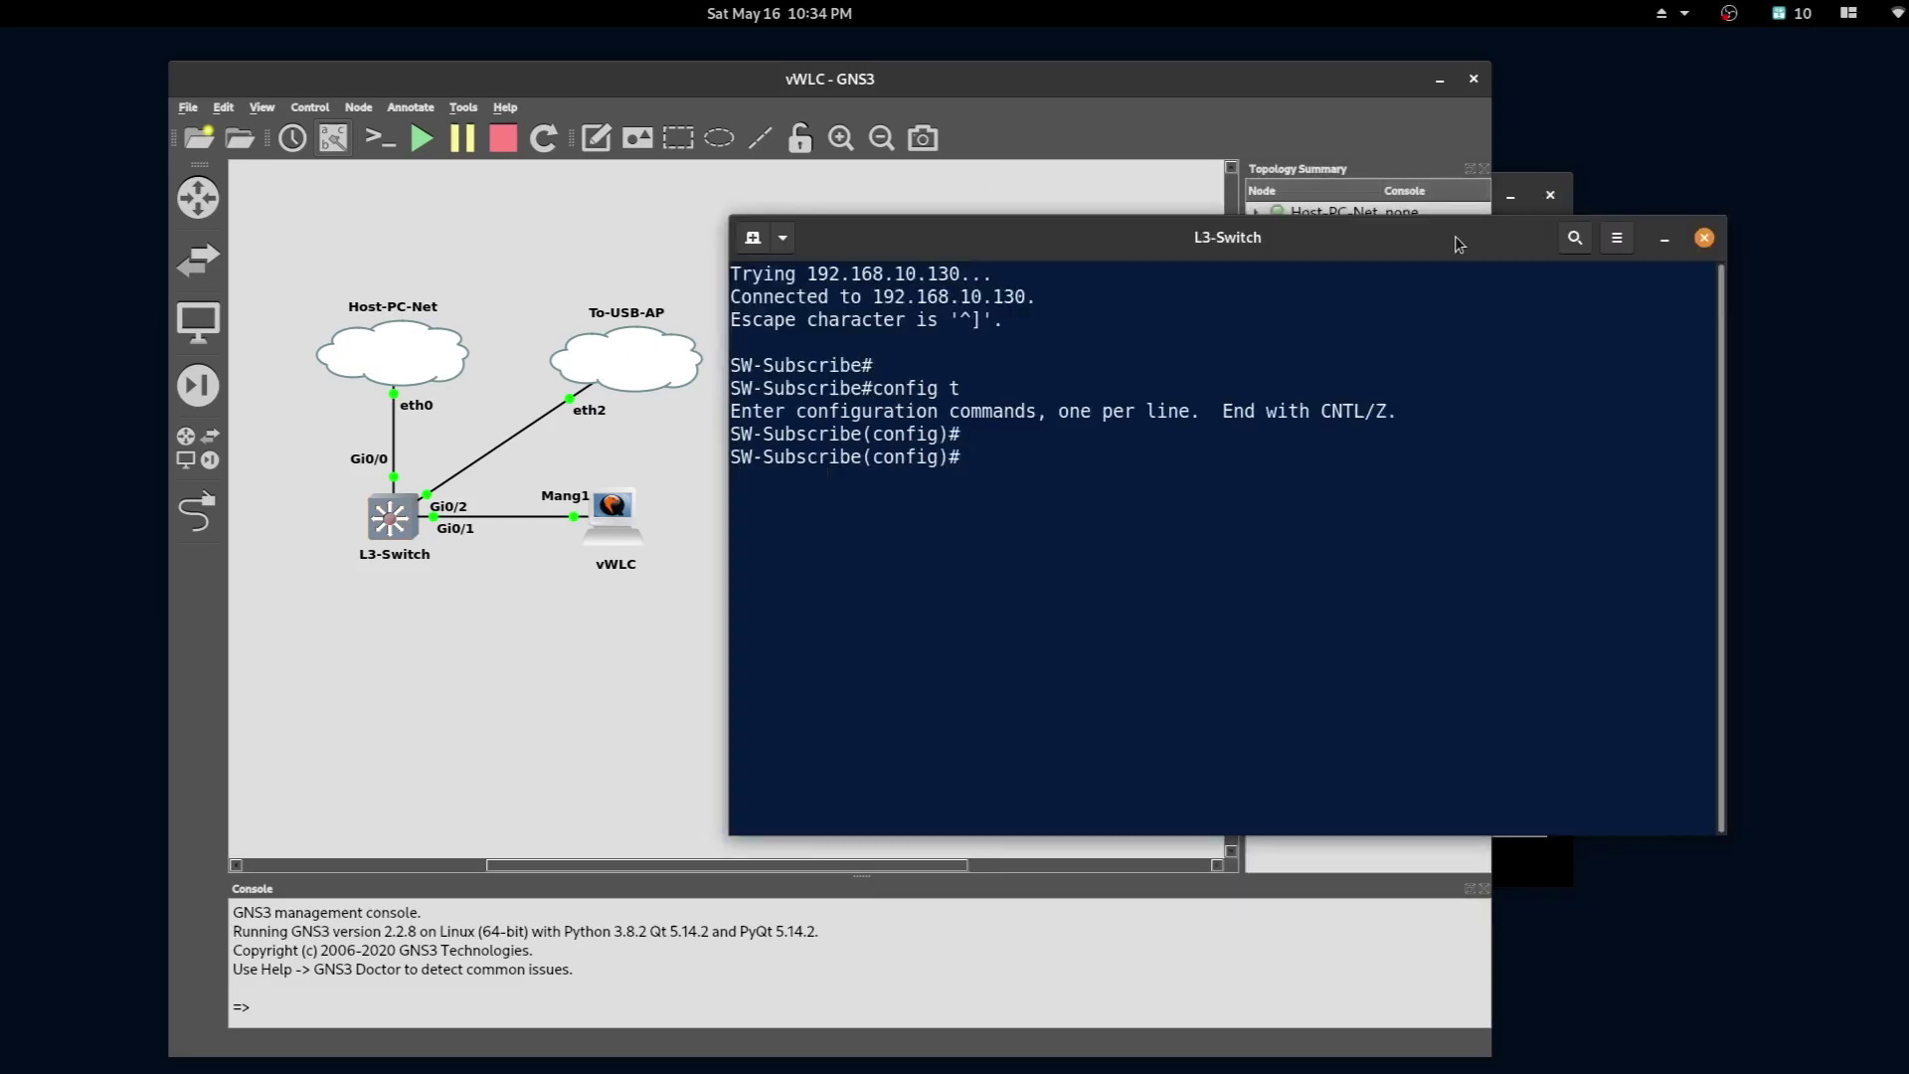
text(int gi0/2)
key(Return)
text(swi)
key(Tab)
text(mode)
key(Tab)
text(acc)
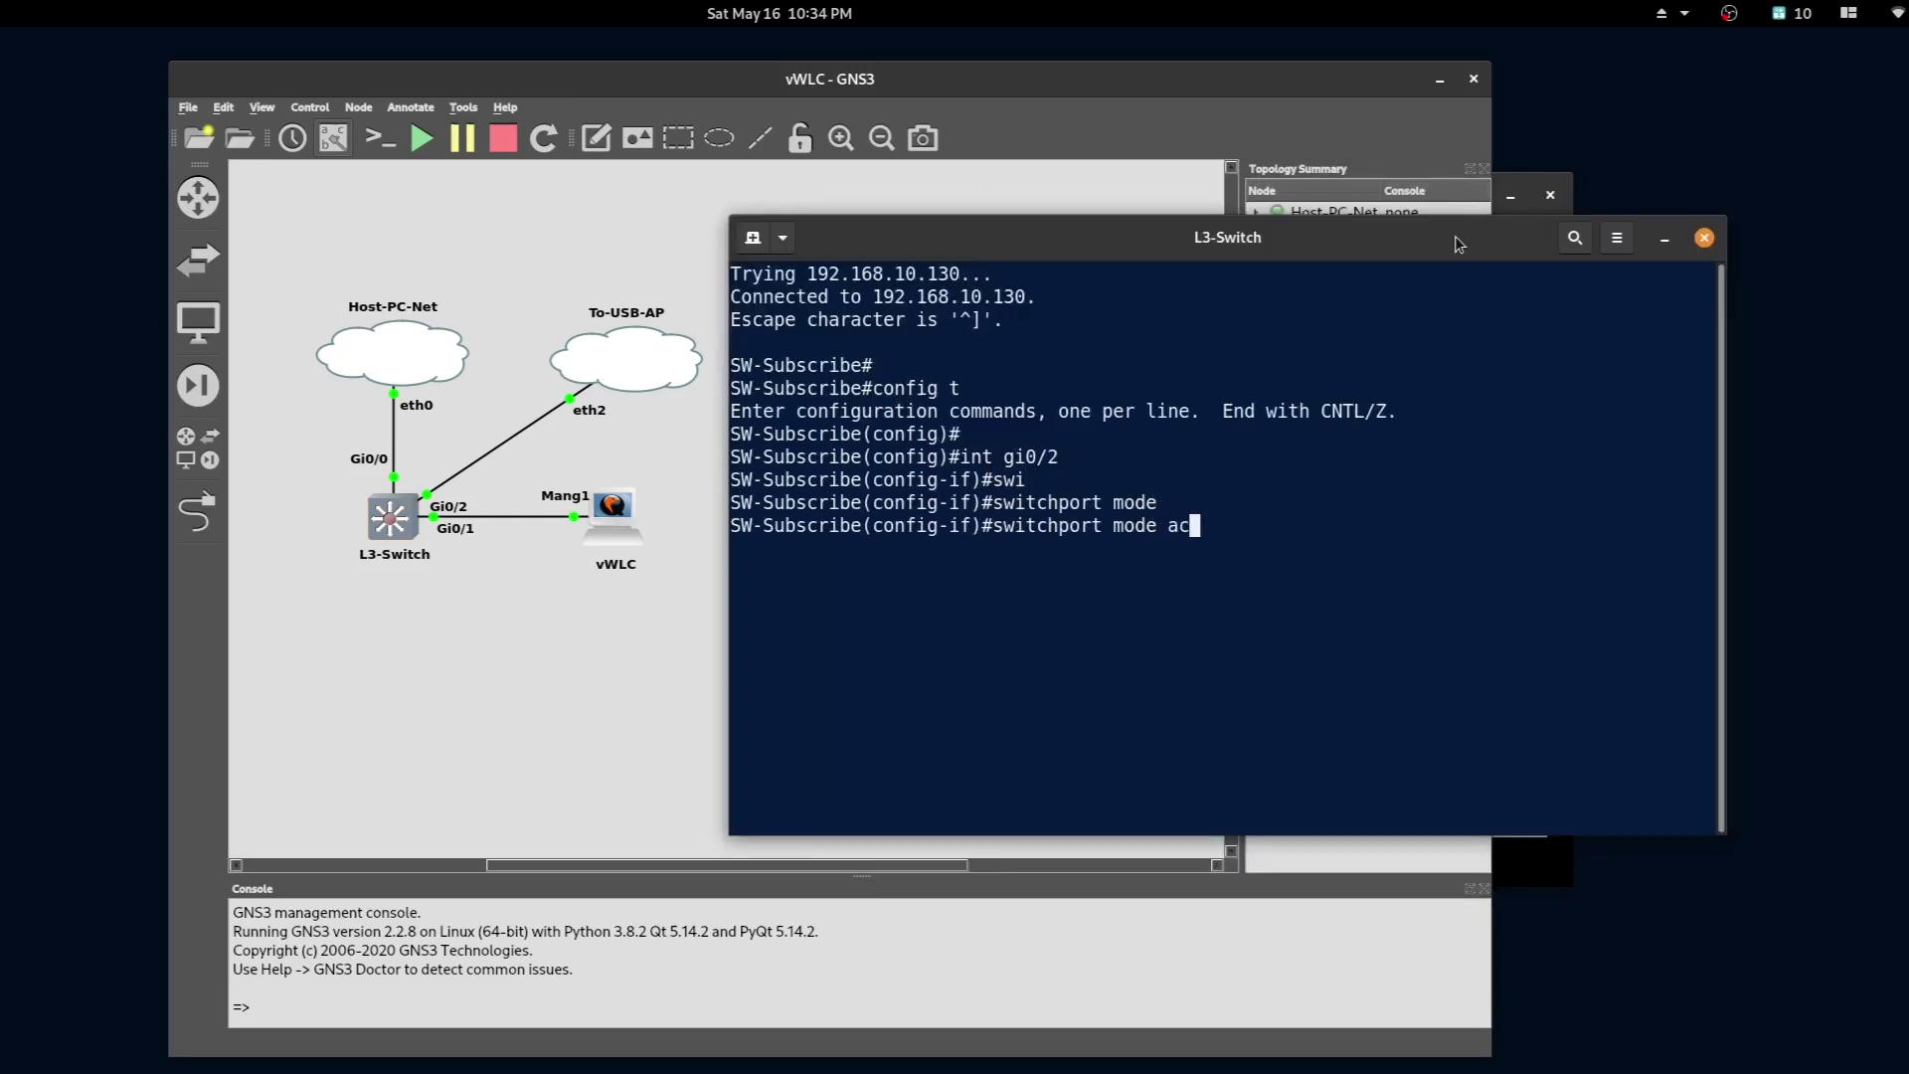
key(Tab)
key(Return)
- Assign gi0/2 to access VLAN 10 with the description AP
text(swi)
key(Tab)
text(acc)
key(Tab)
text(vl)
key(Tab)
text(10)
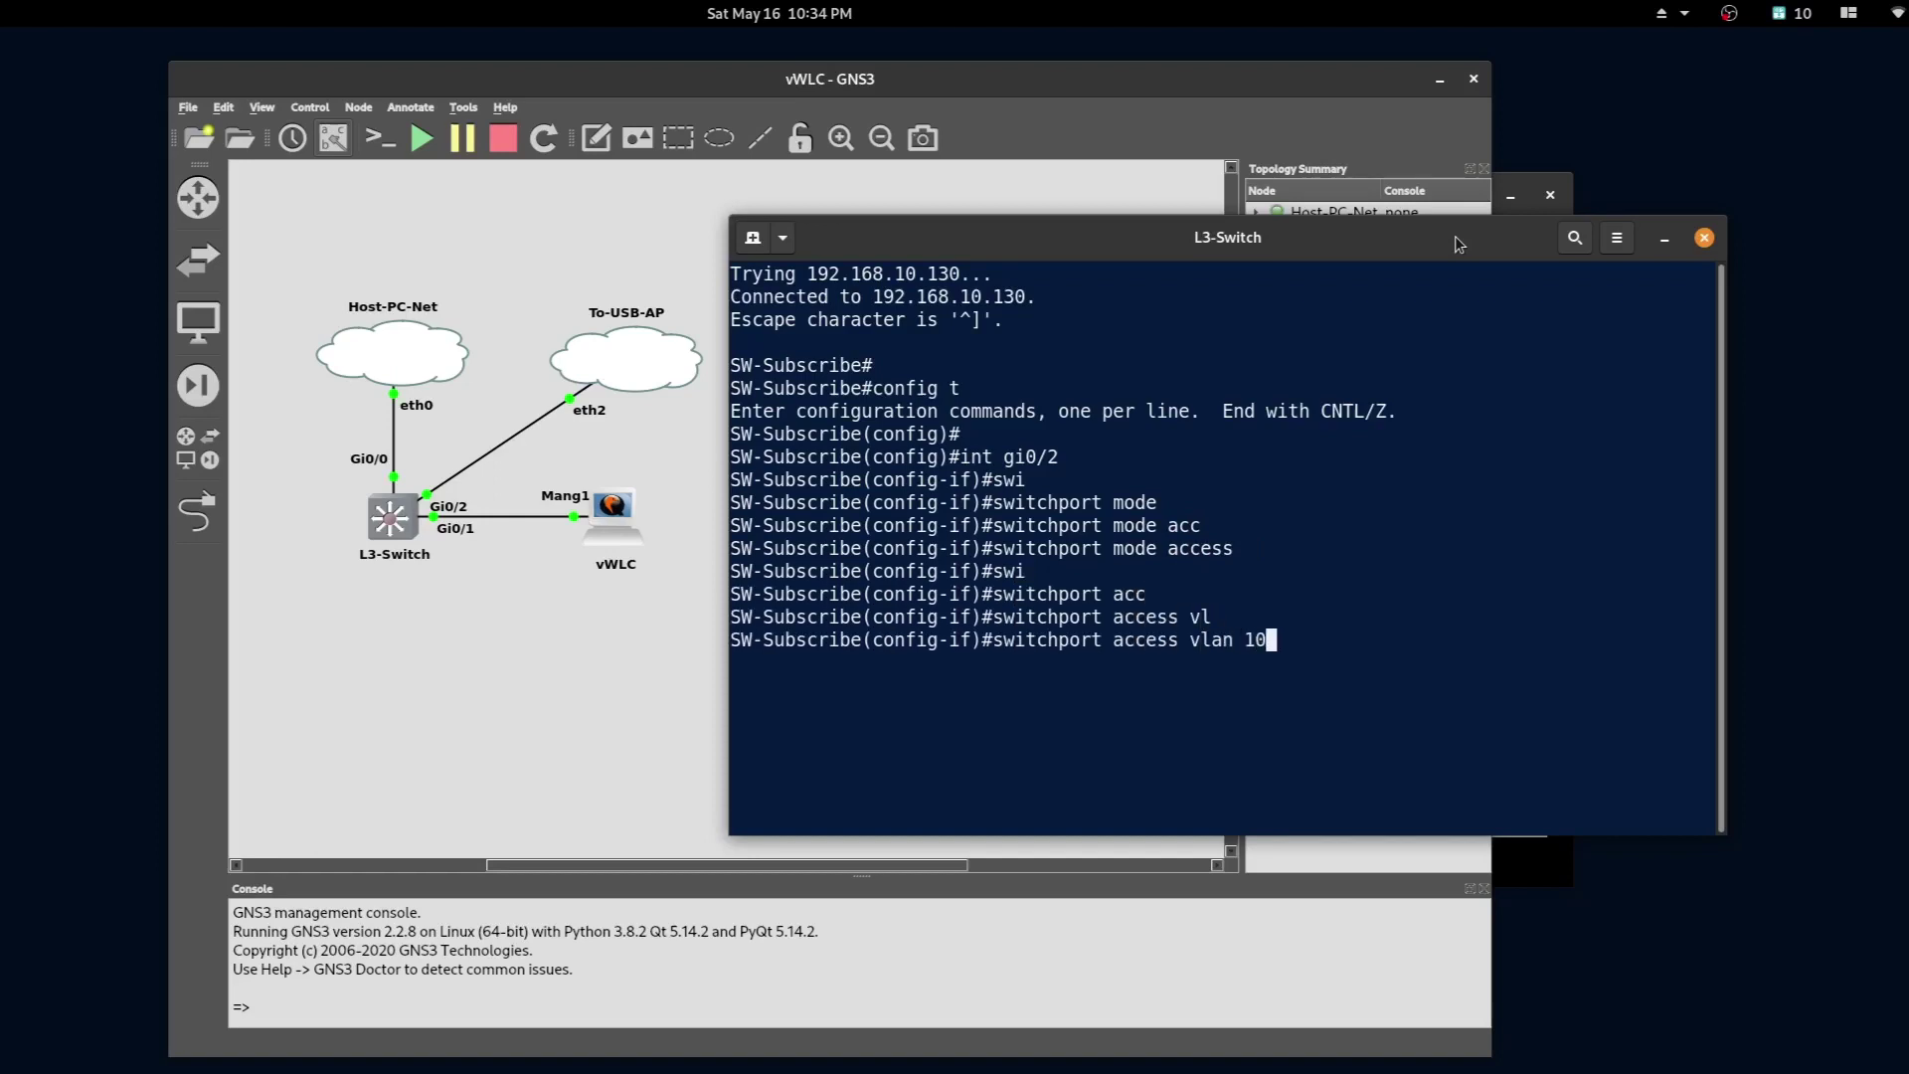
key(Return)
text(des)
key(Tab)
text(AP)
key(Return)
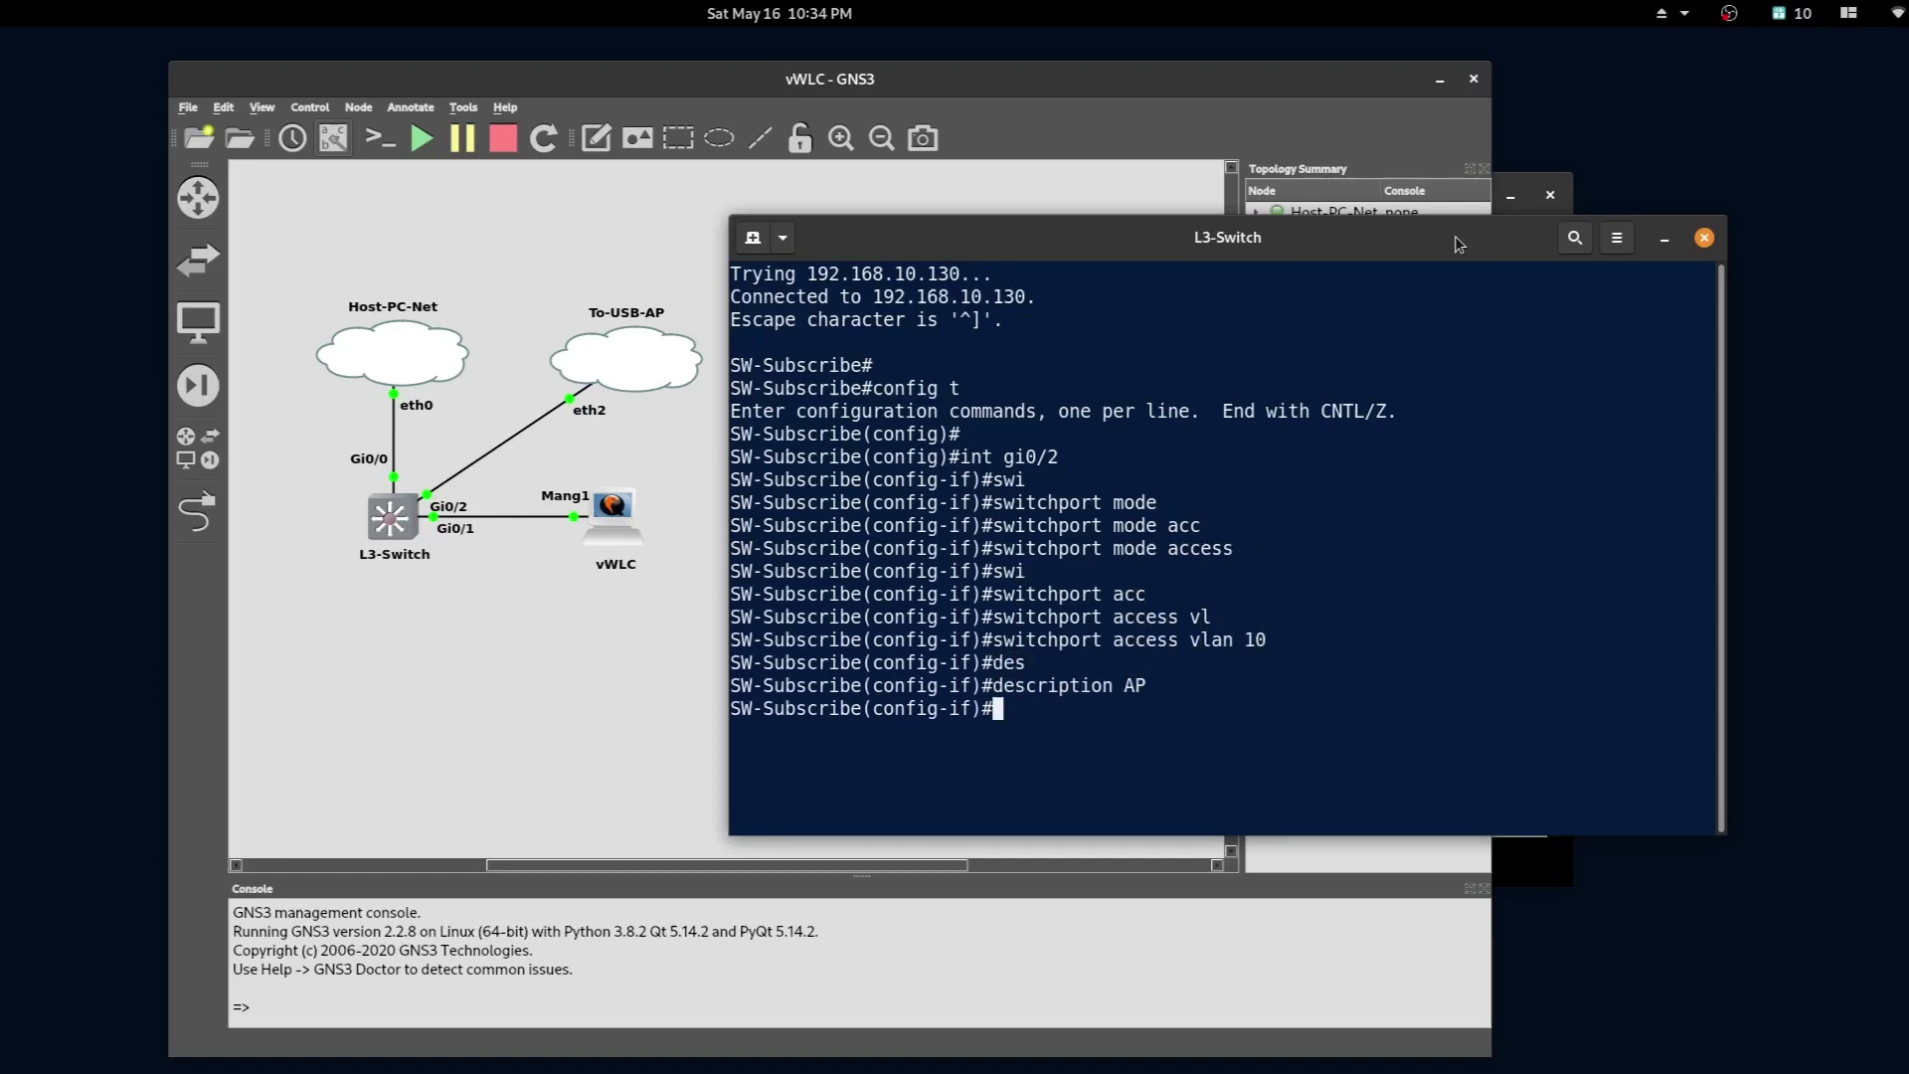
- Leave configuration mode and run show int status to check Gi0/2 is connected
text(end)
key(Return)
key(Return)
key(Return)
key(Return)
text(show int status)
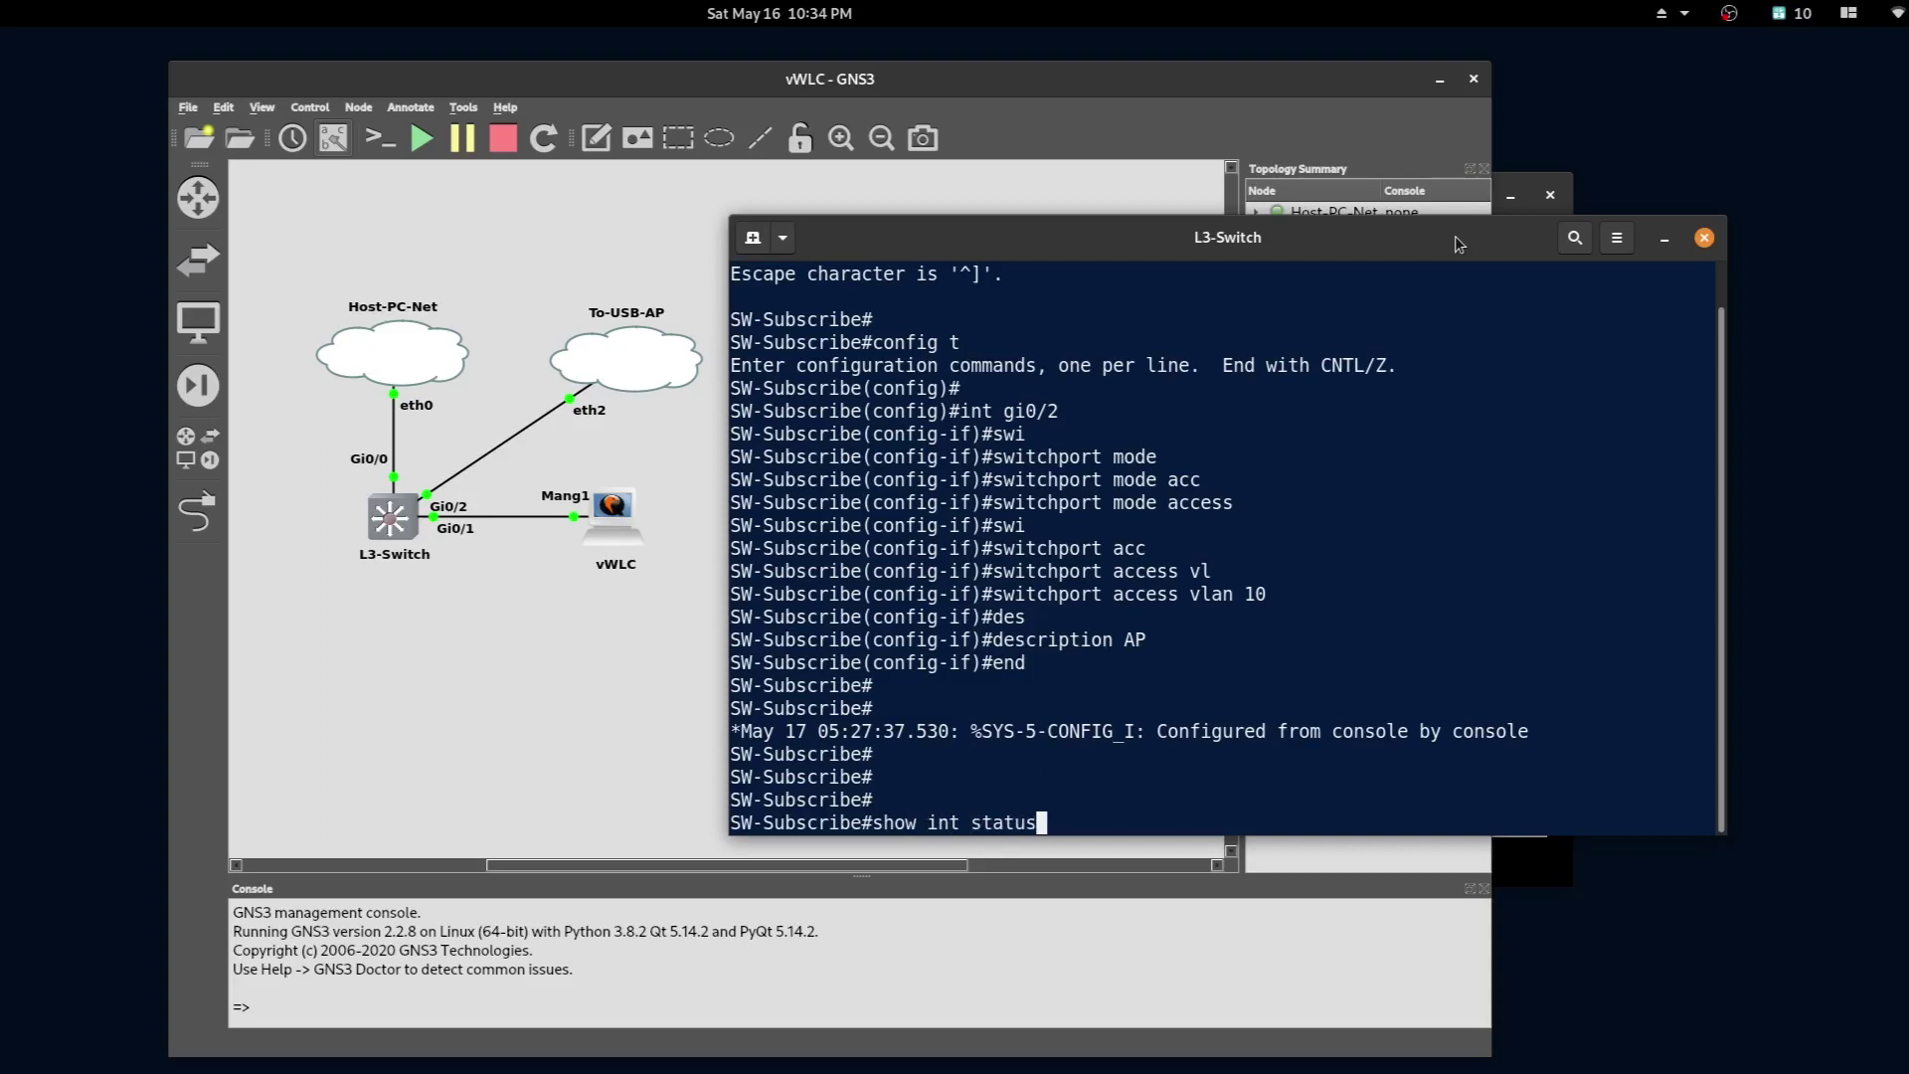
key(Return)
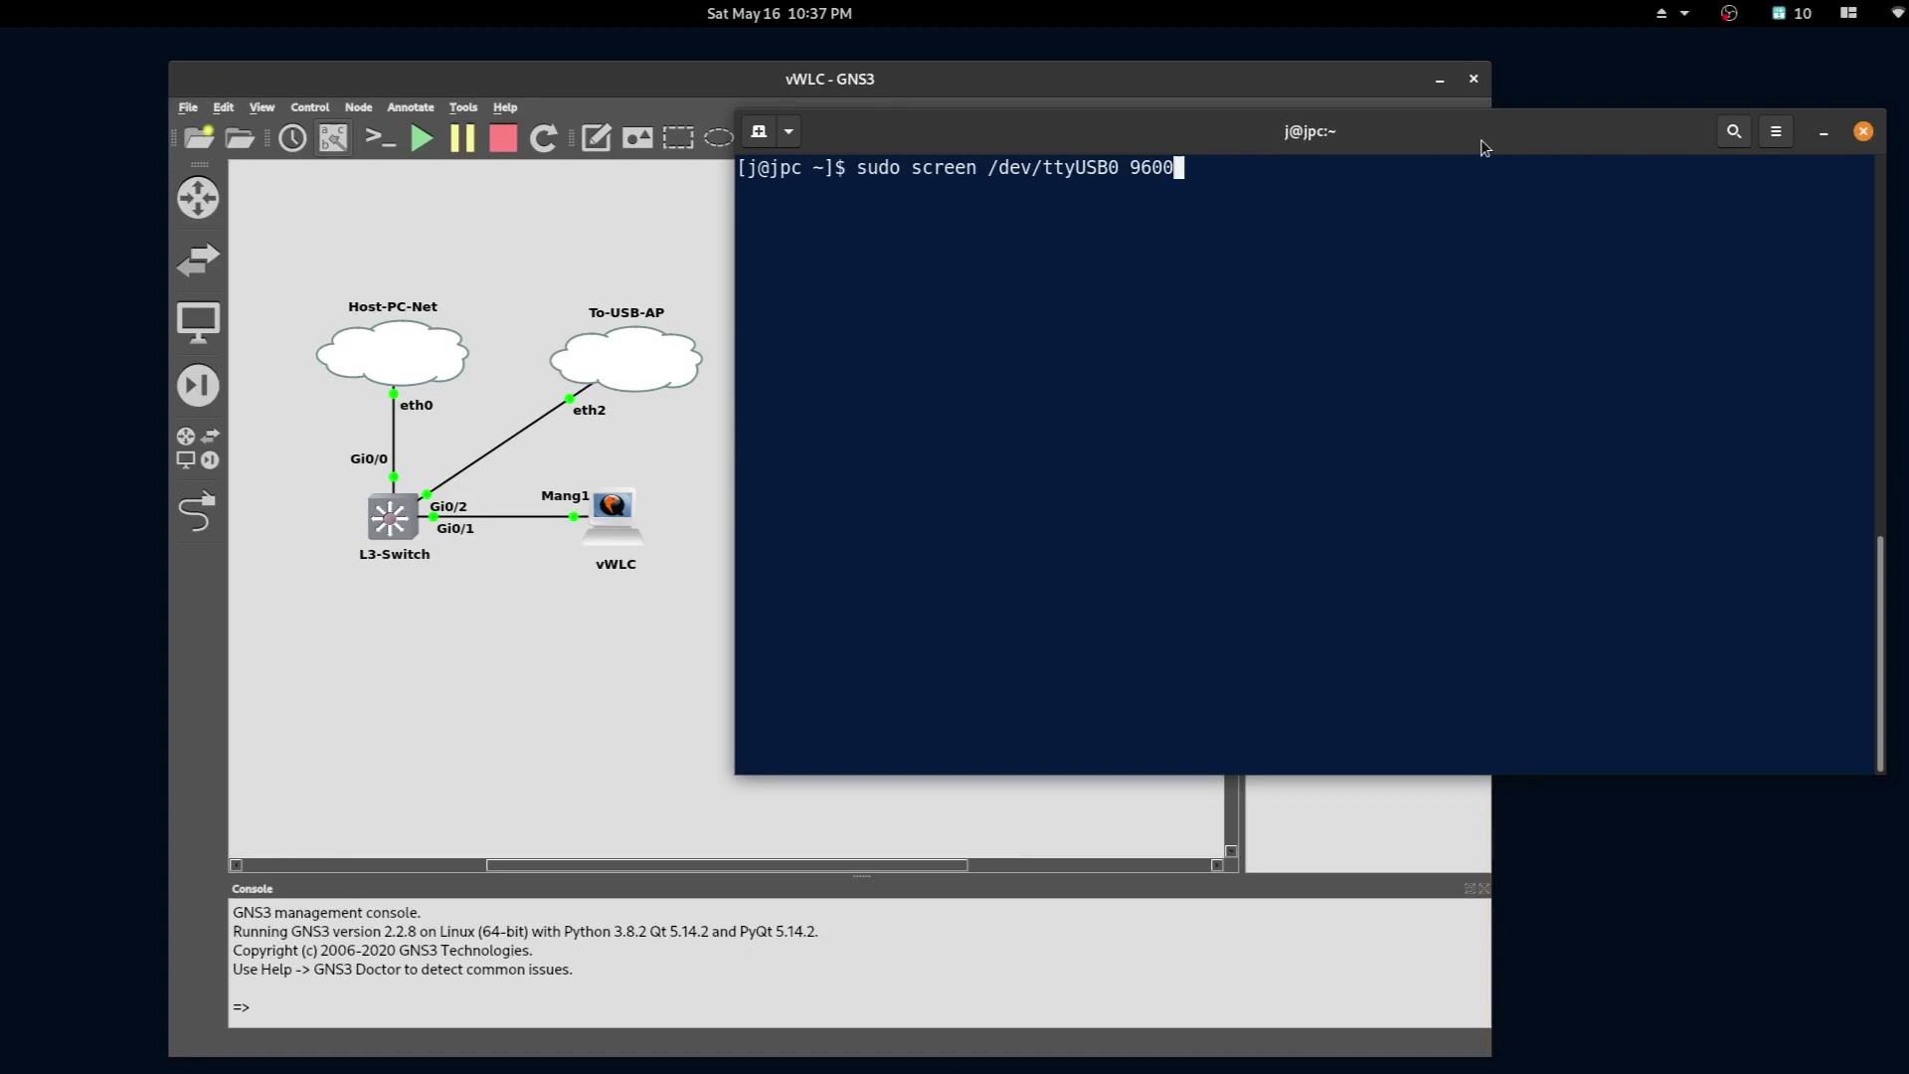
- Attach to the access point console with sudo screen /dev/ttyUSB0 9600
key(Return)
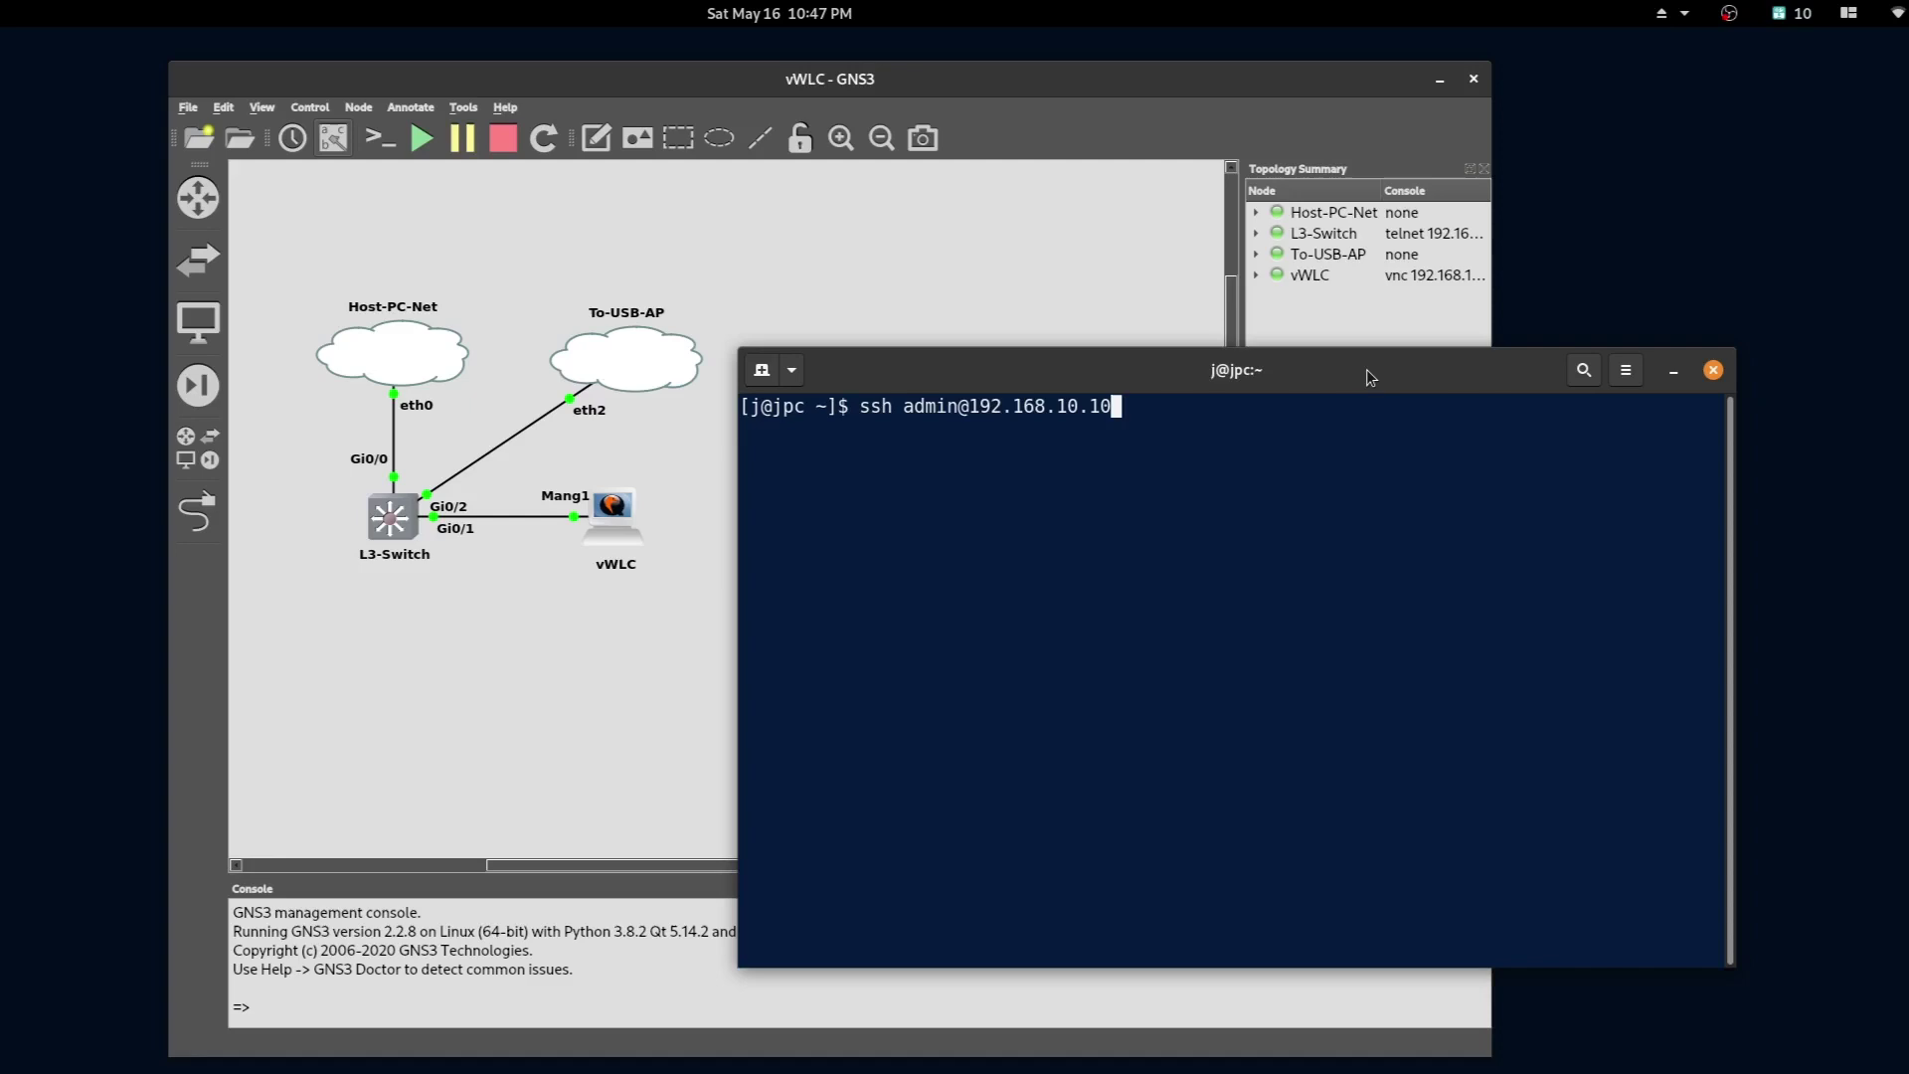
- SSH to the controller at 192.168.10.10, log in with the controller credentials, and run show ap summary
key(Return)
text(admin)
key(Return)
text(*)
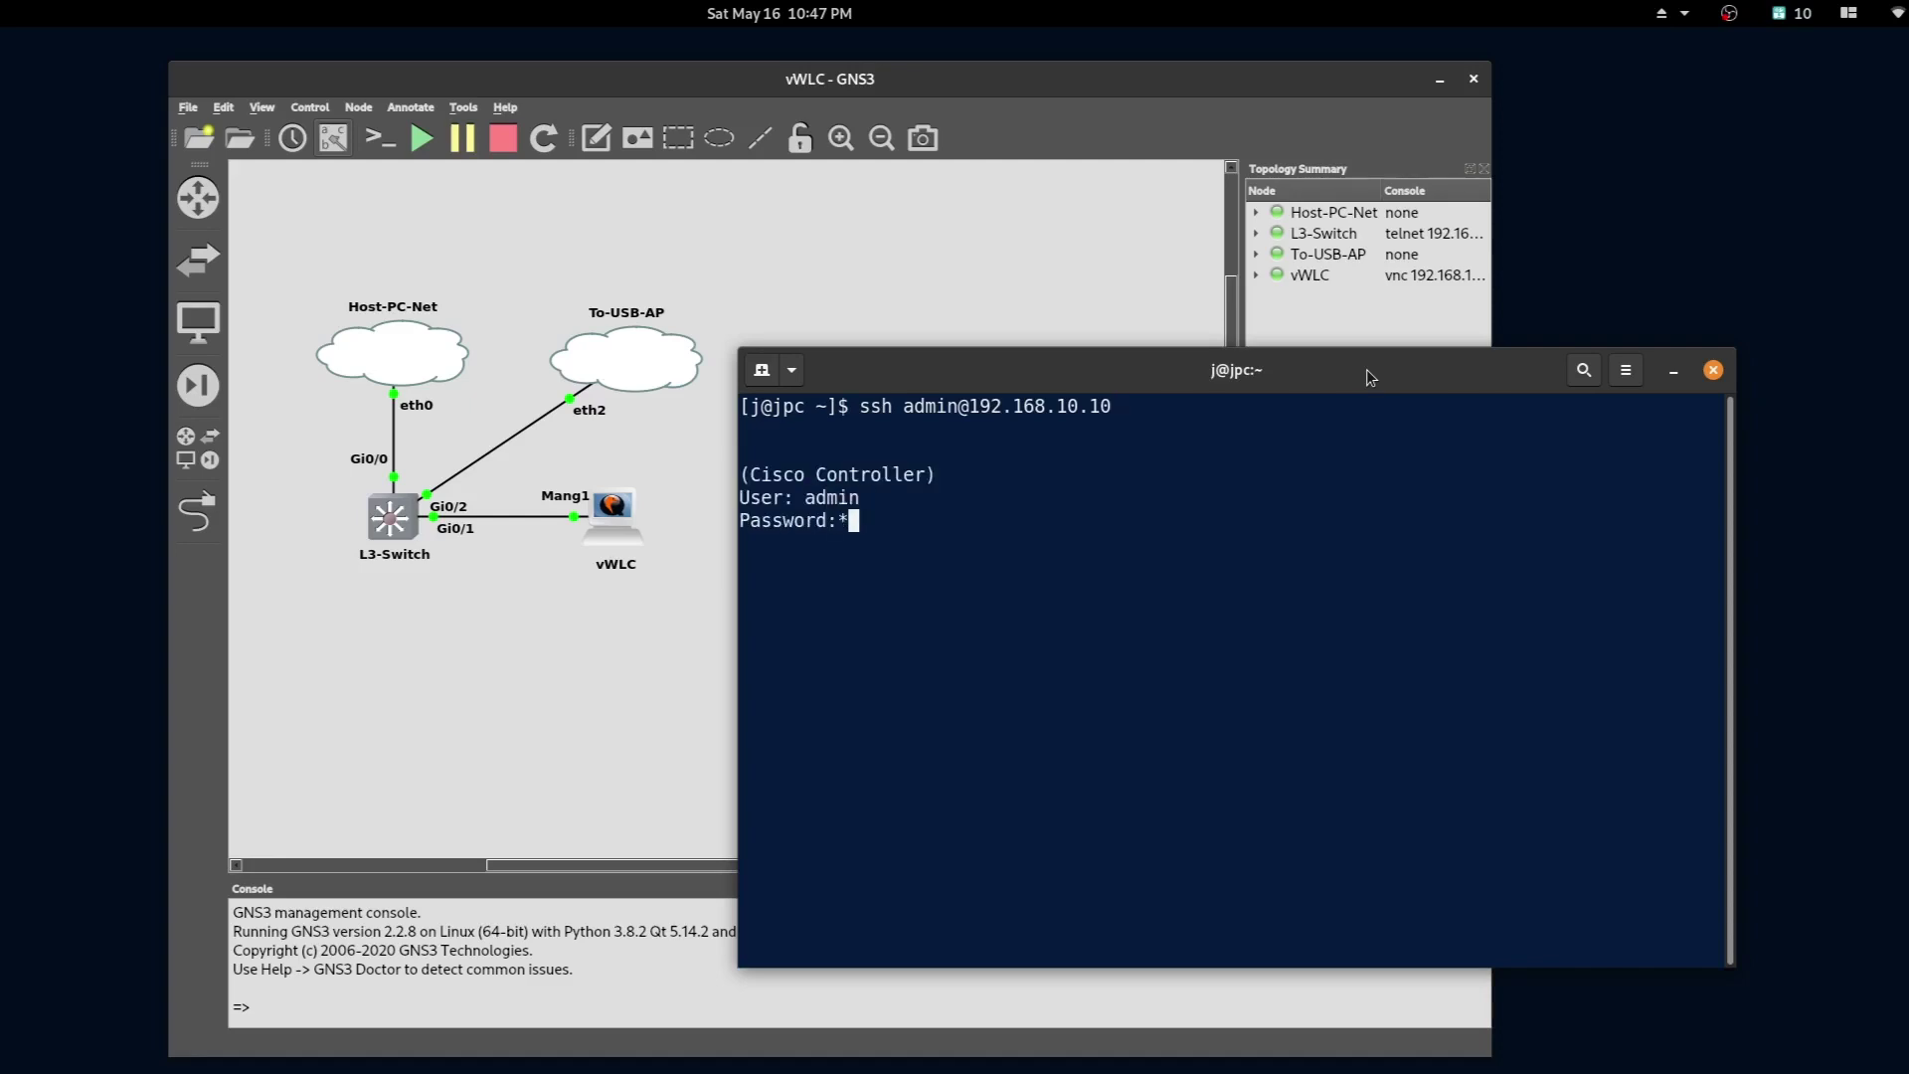
text(*******)
key(Return)
text(sho)
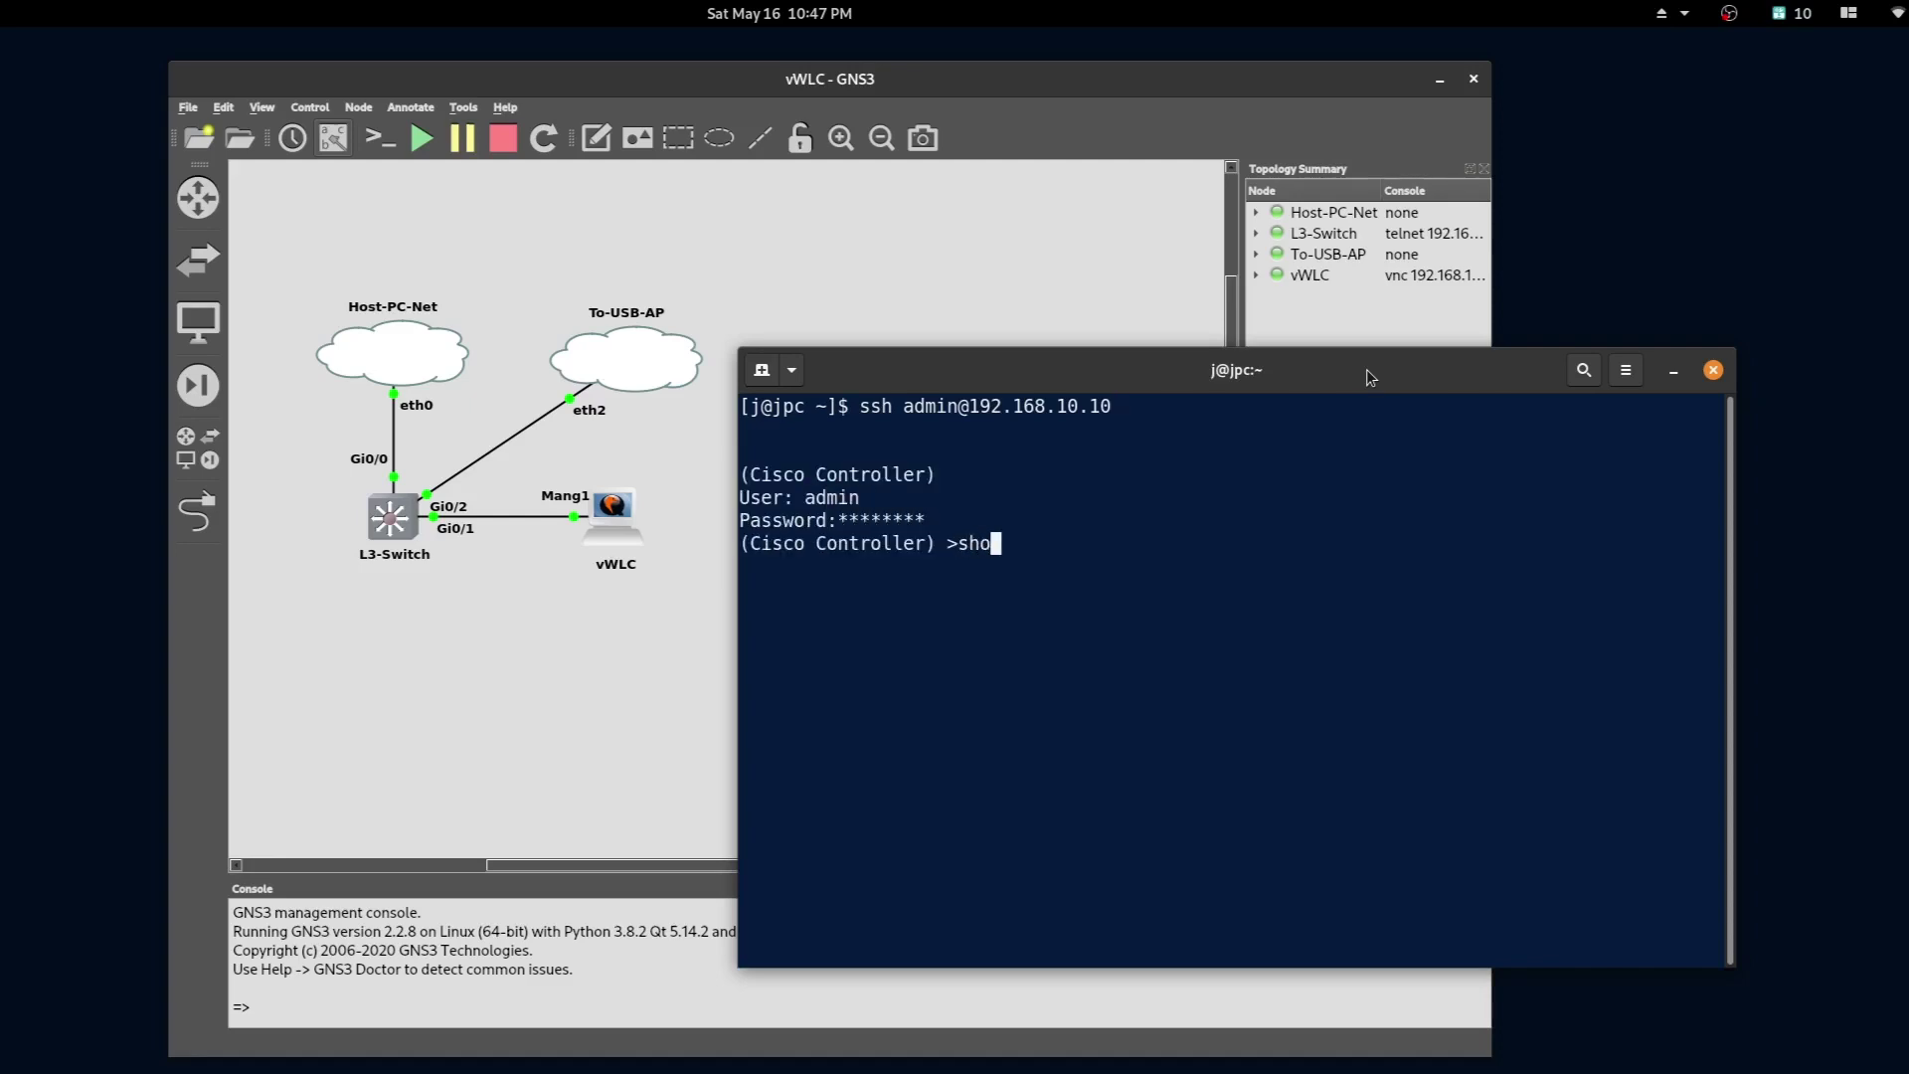
text(w ap summary)
key(Return)
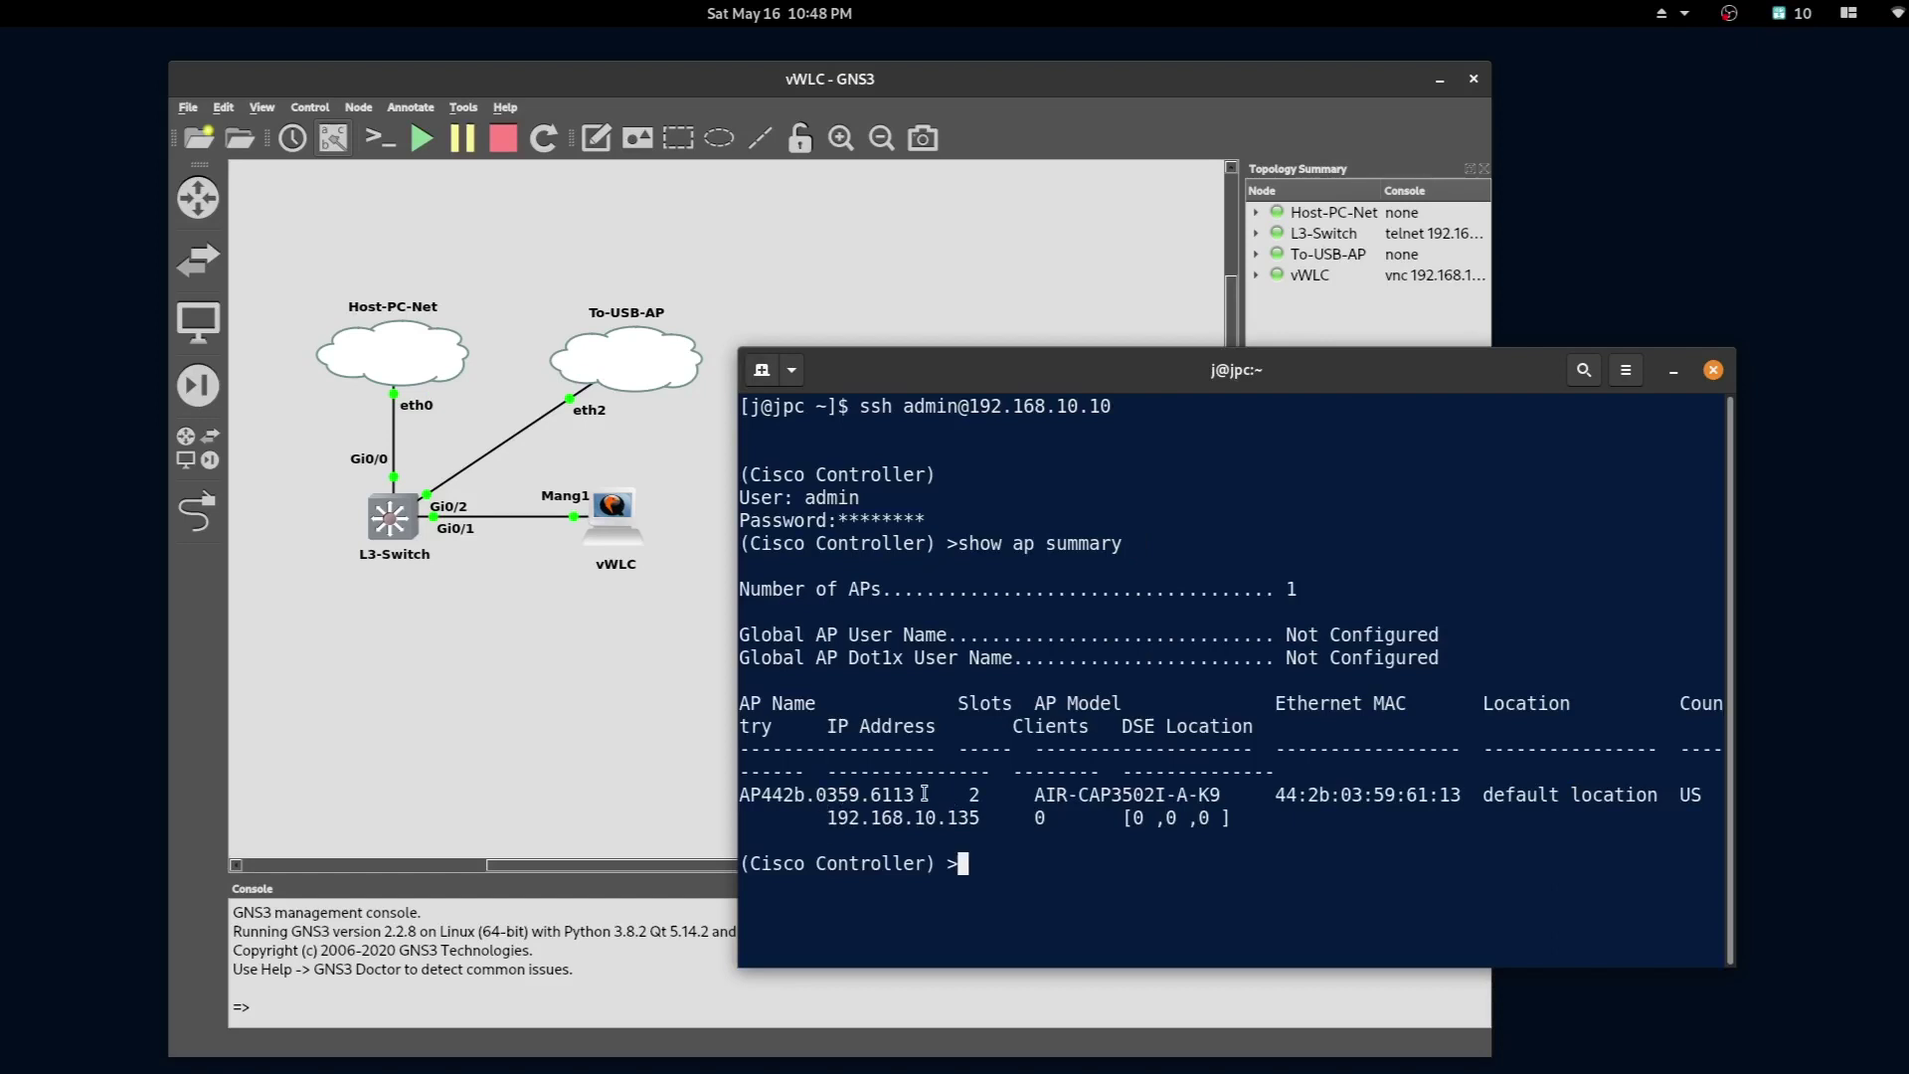
- Highlight AP442b.0359.6113's name, Ethernet MAC and IP address 192.168.10.135 in the summary
drag(914, 792, 733, 792)
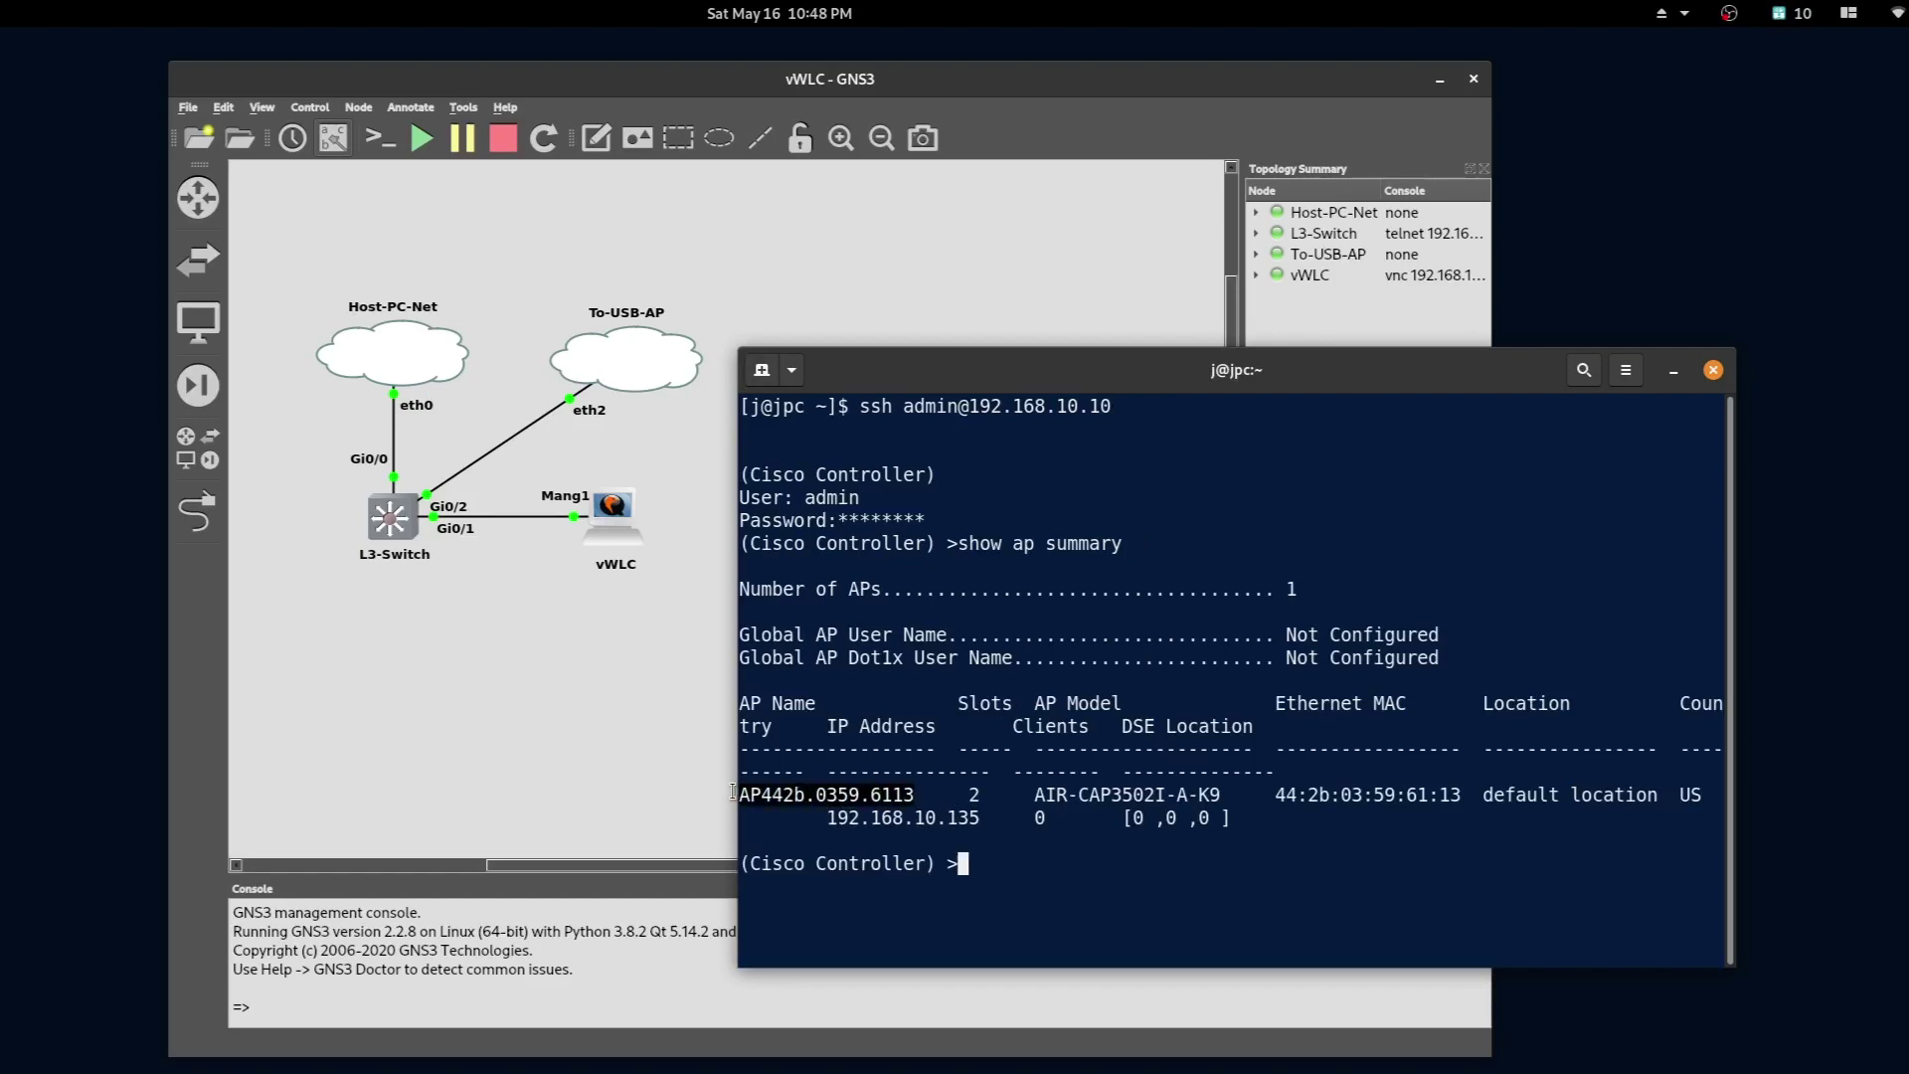
click(1042, 799)
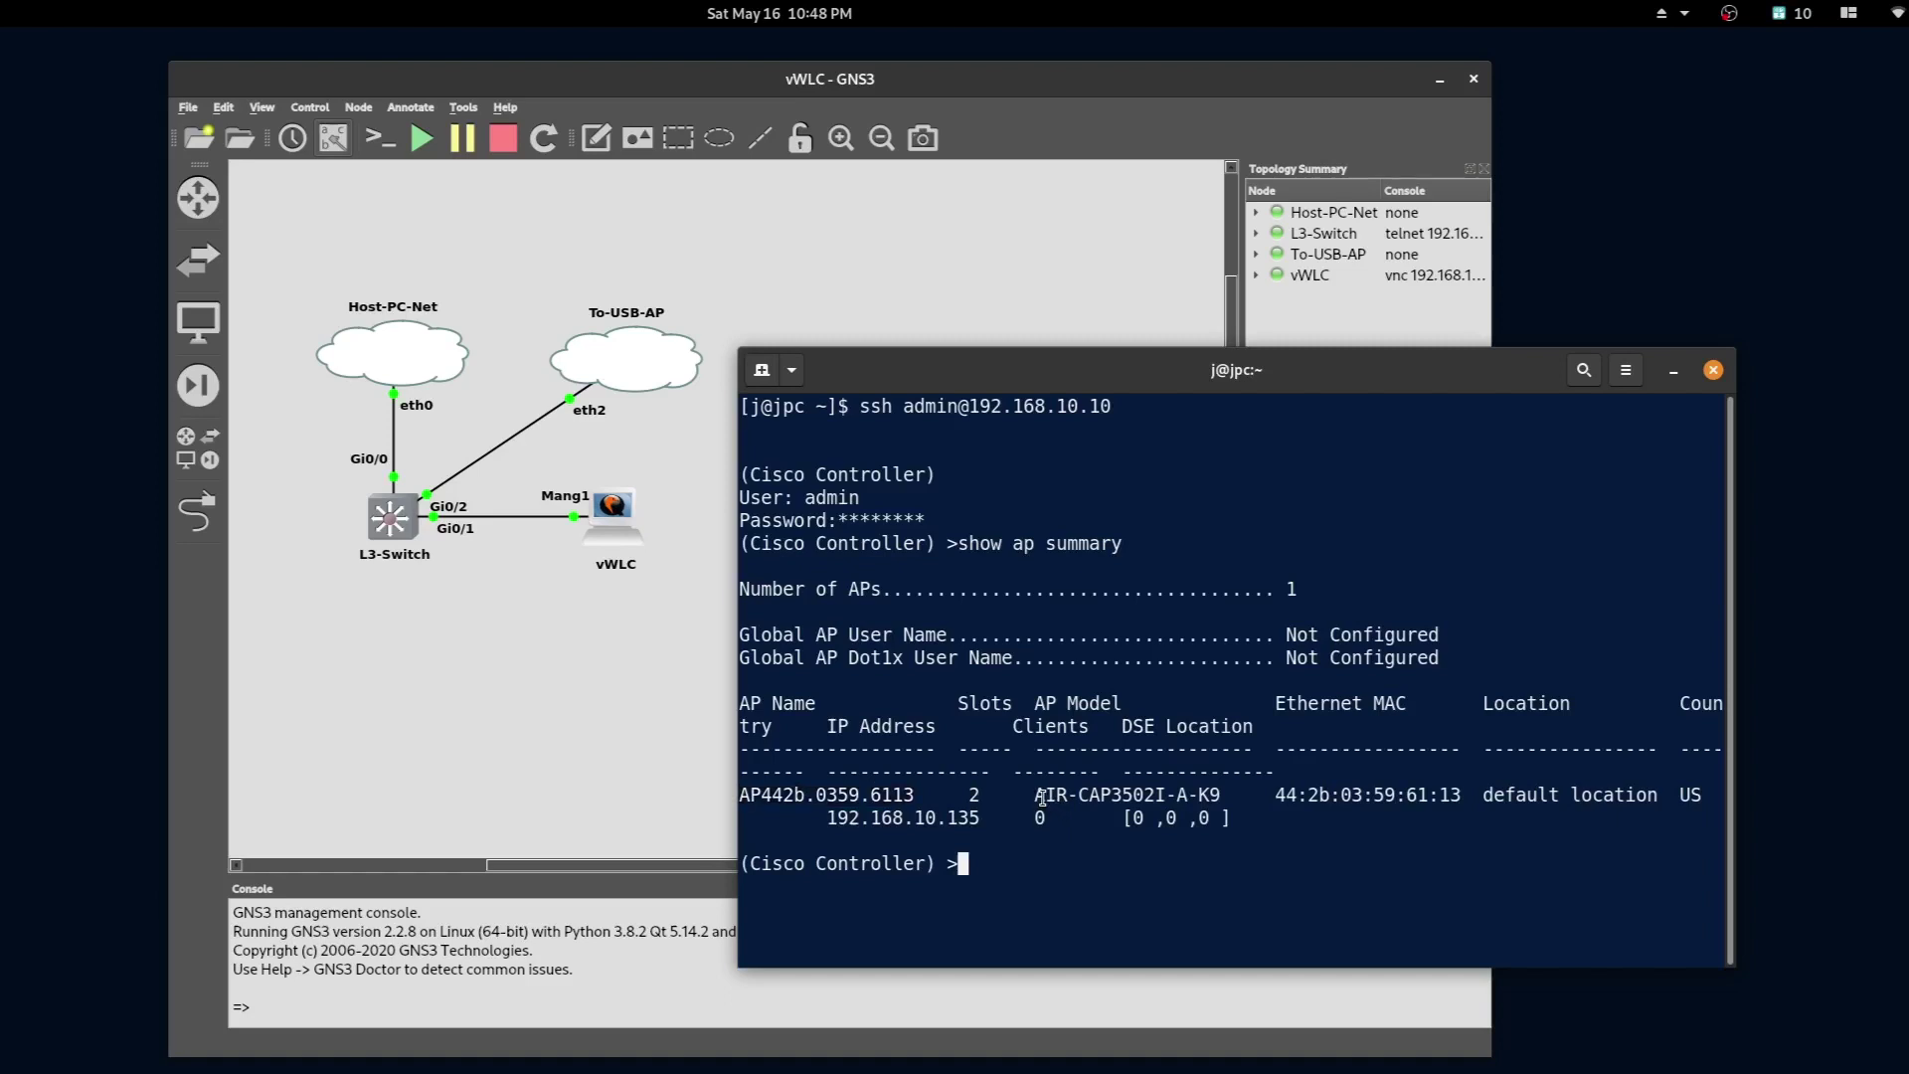
drag(1042, 799, 1472, 795)
click(981, 813)
drag(982, 813, 825, 817)
click(963, 913)
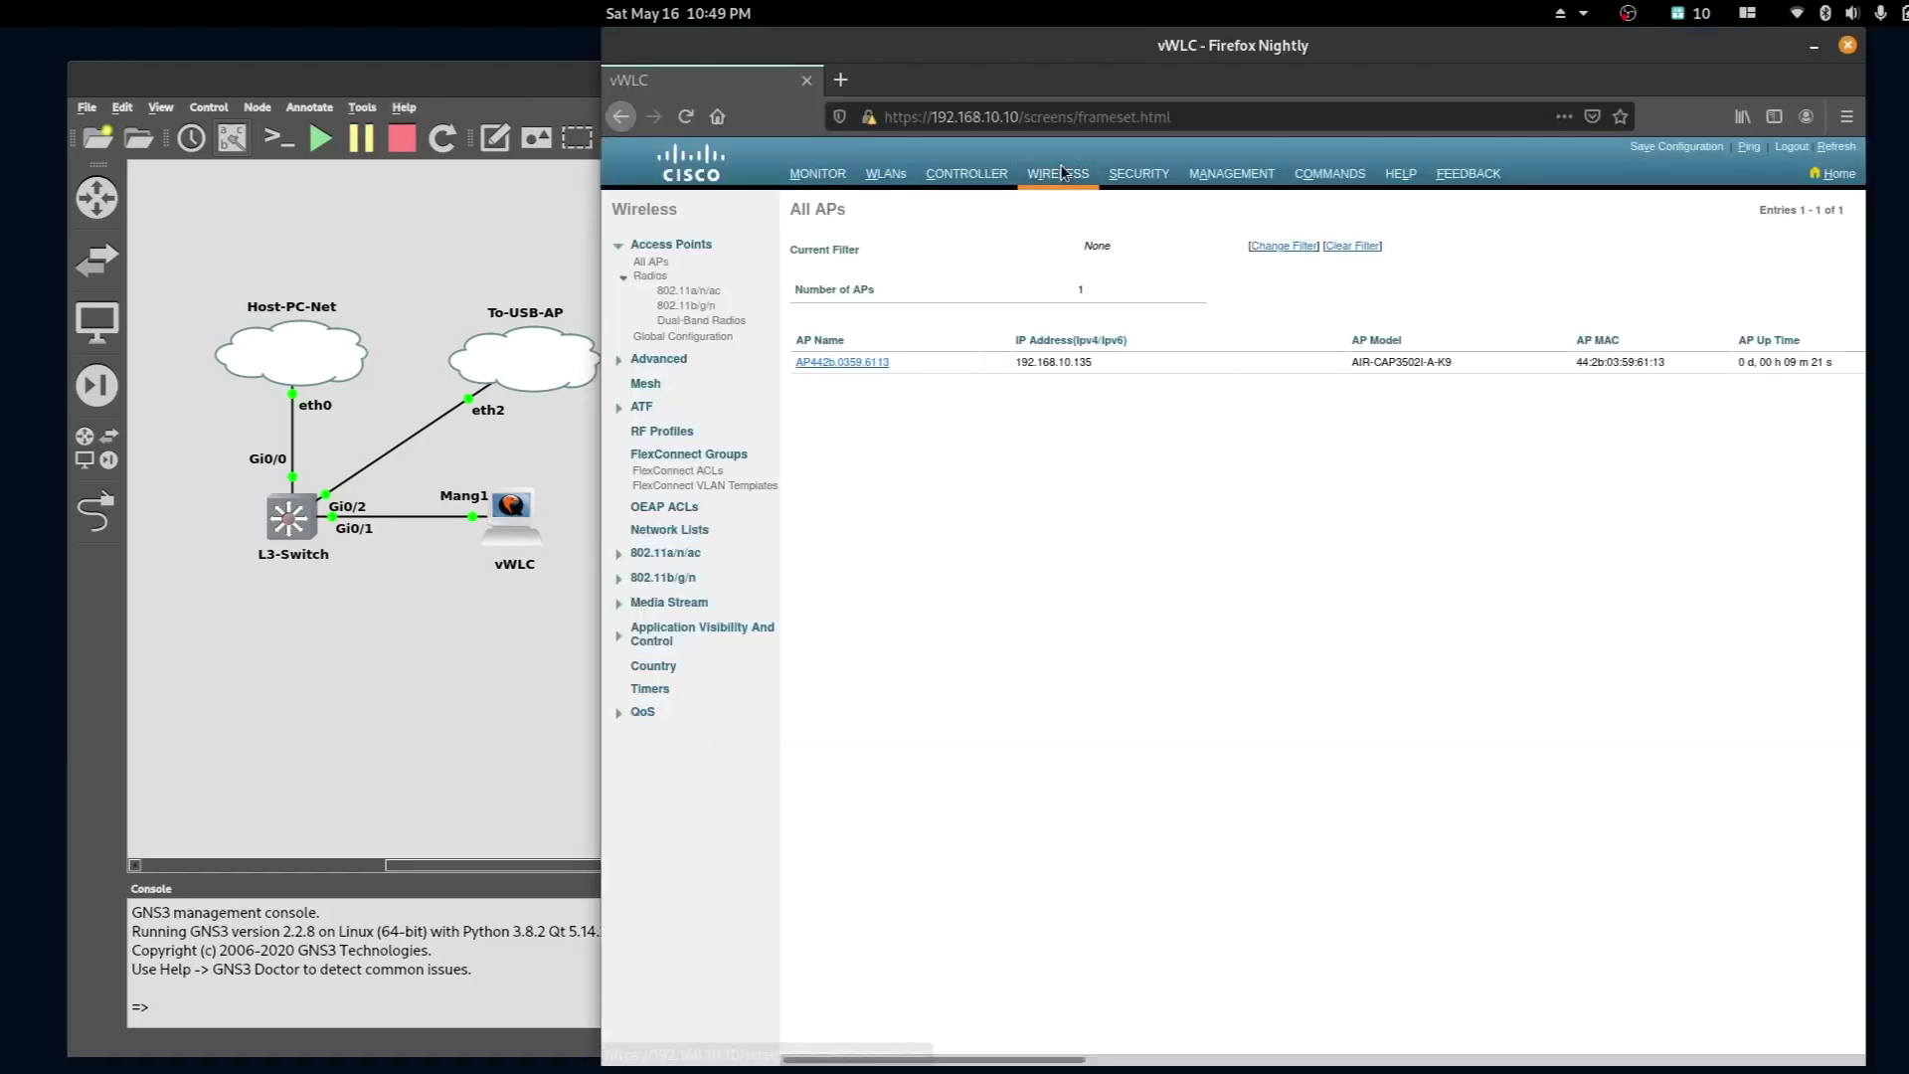
- Reload the All APs page to show AP442b.0359.6113's updated uptime
click(1062, 174)
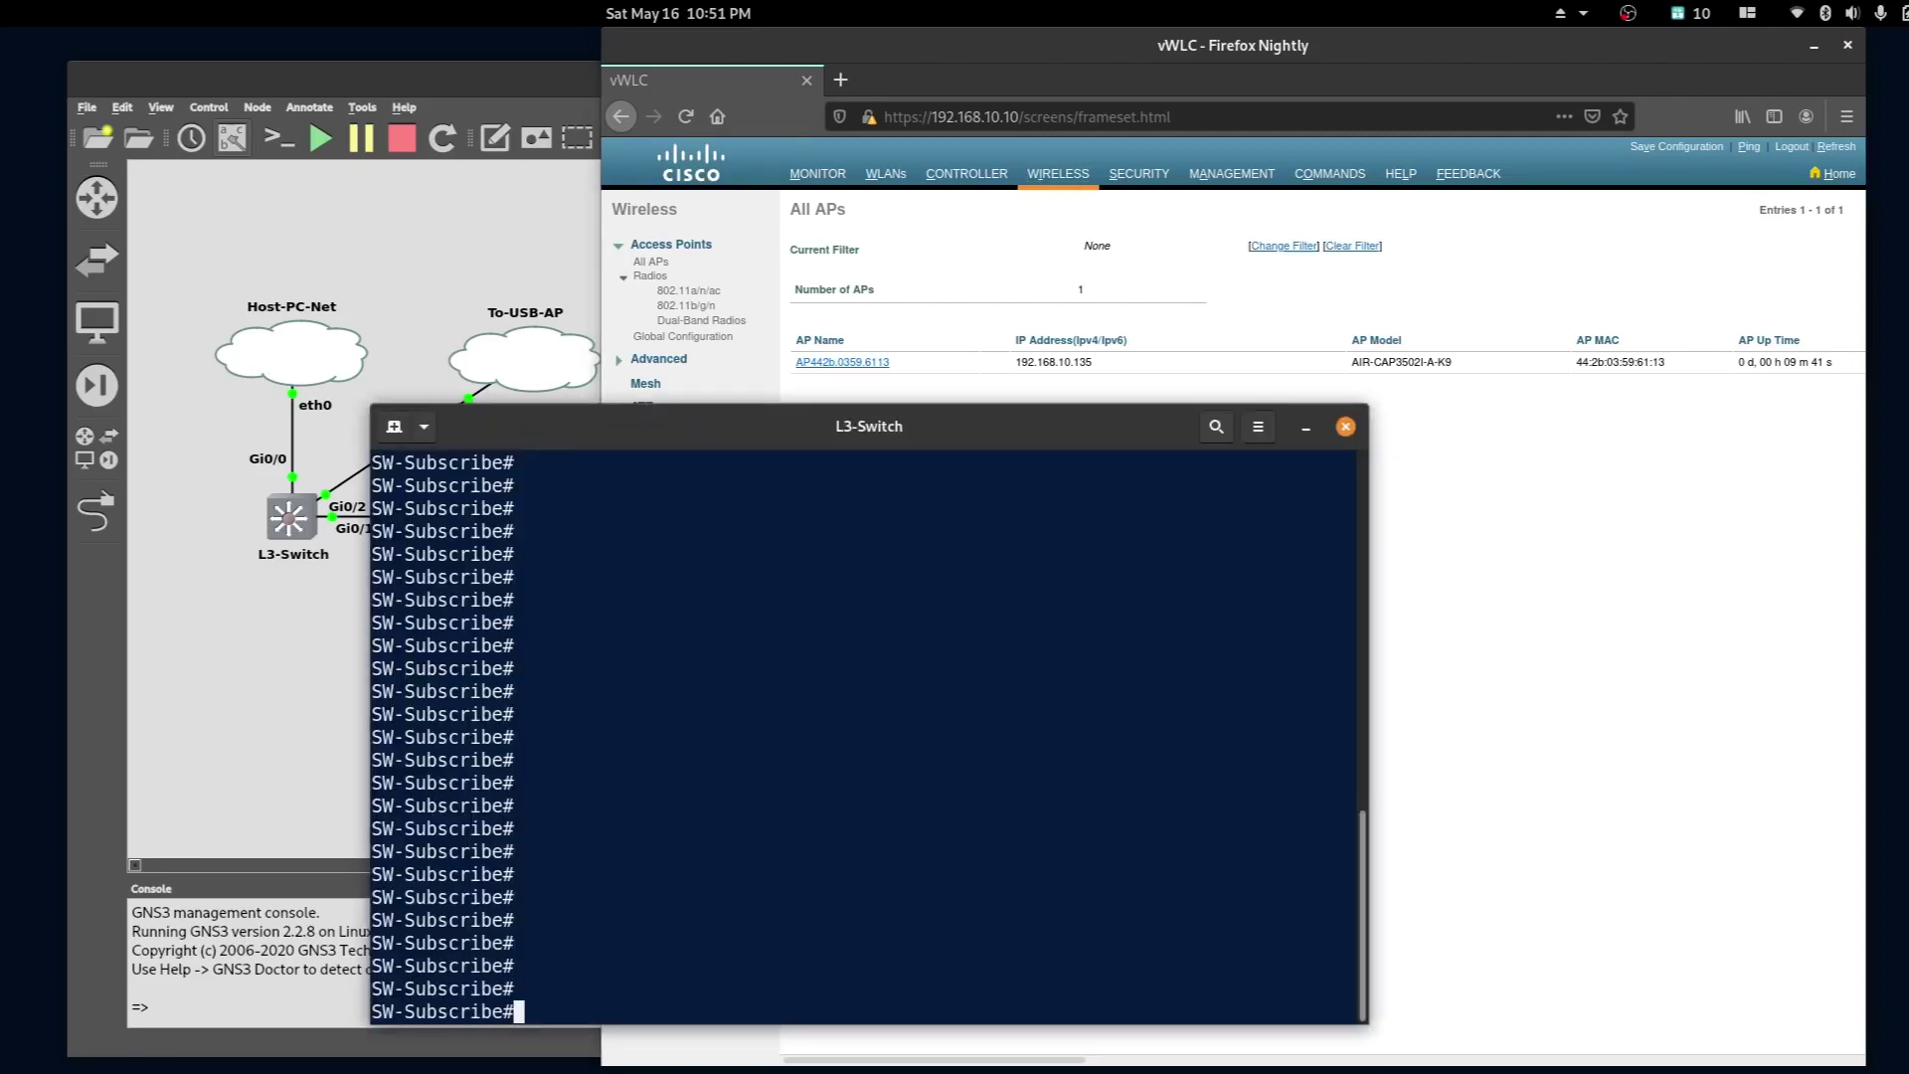
- Run show cdp neighbors and highlight the access point's local port Gig 0/2
text(show cdp nei)
key(Tab)
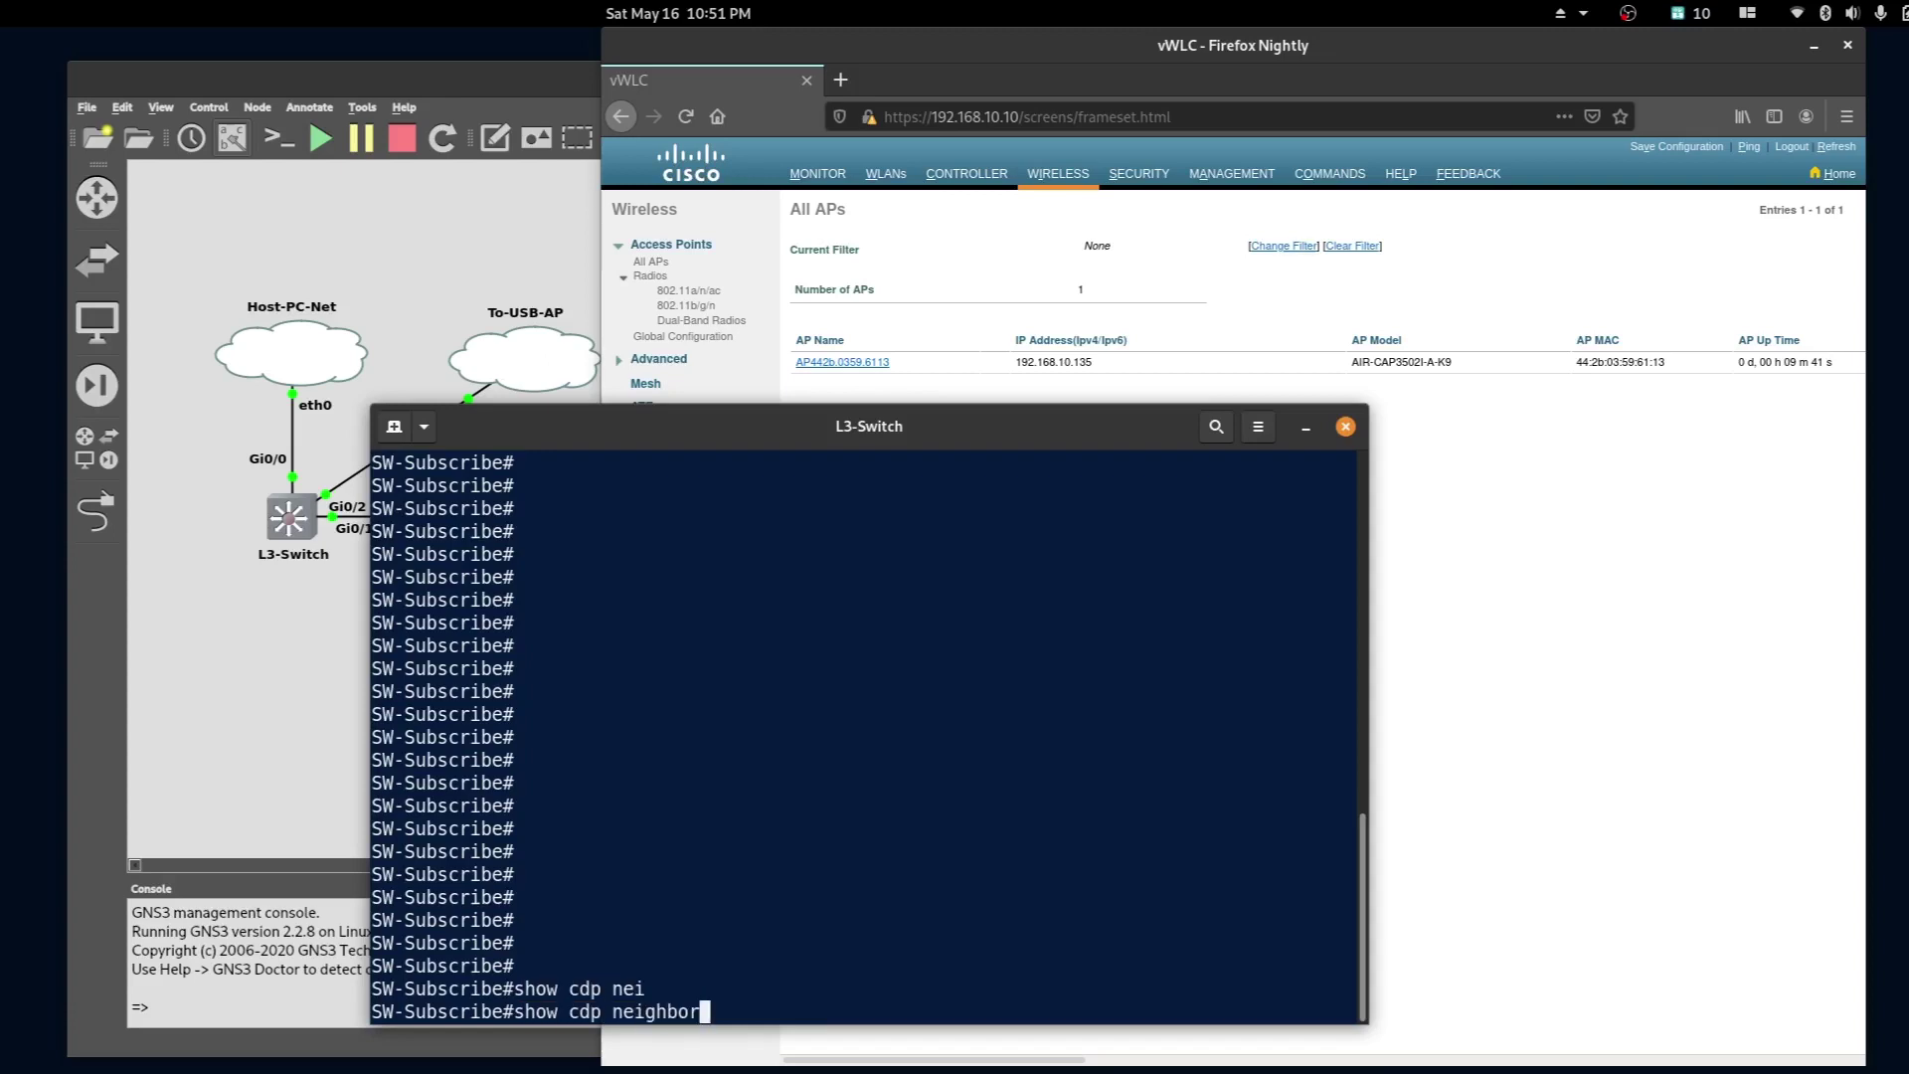
key(Return)
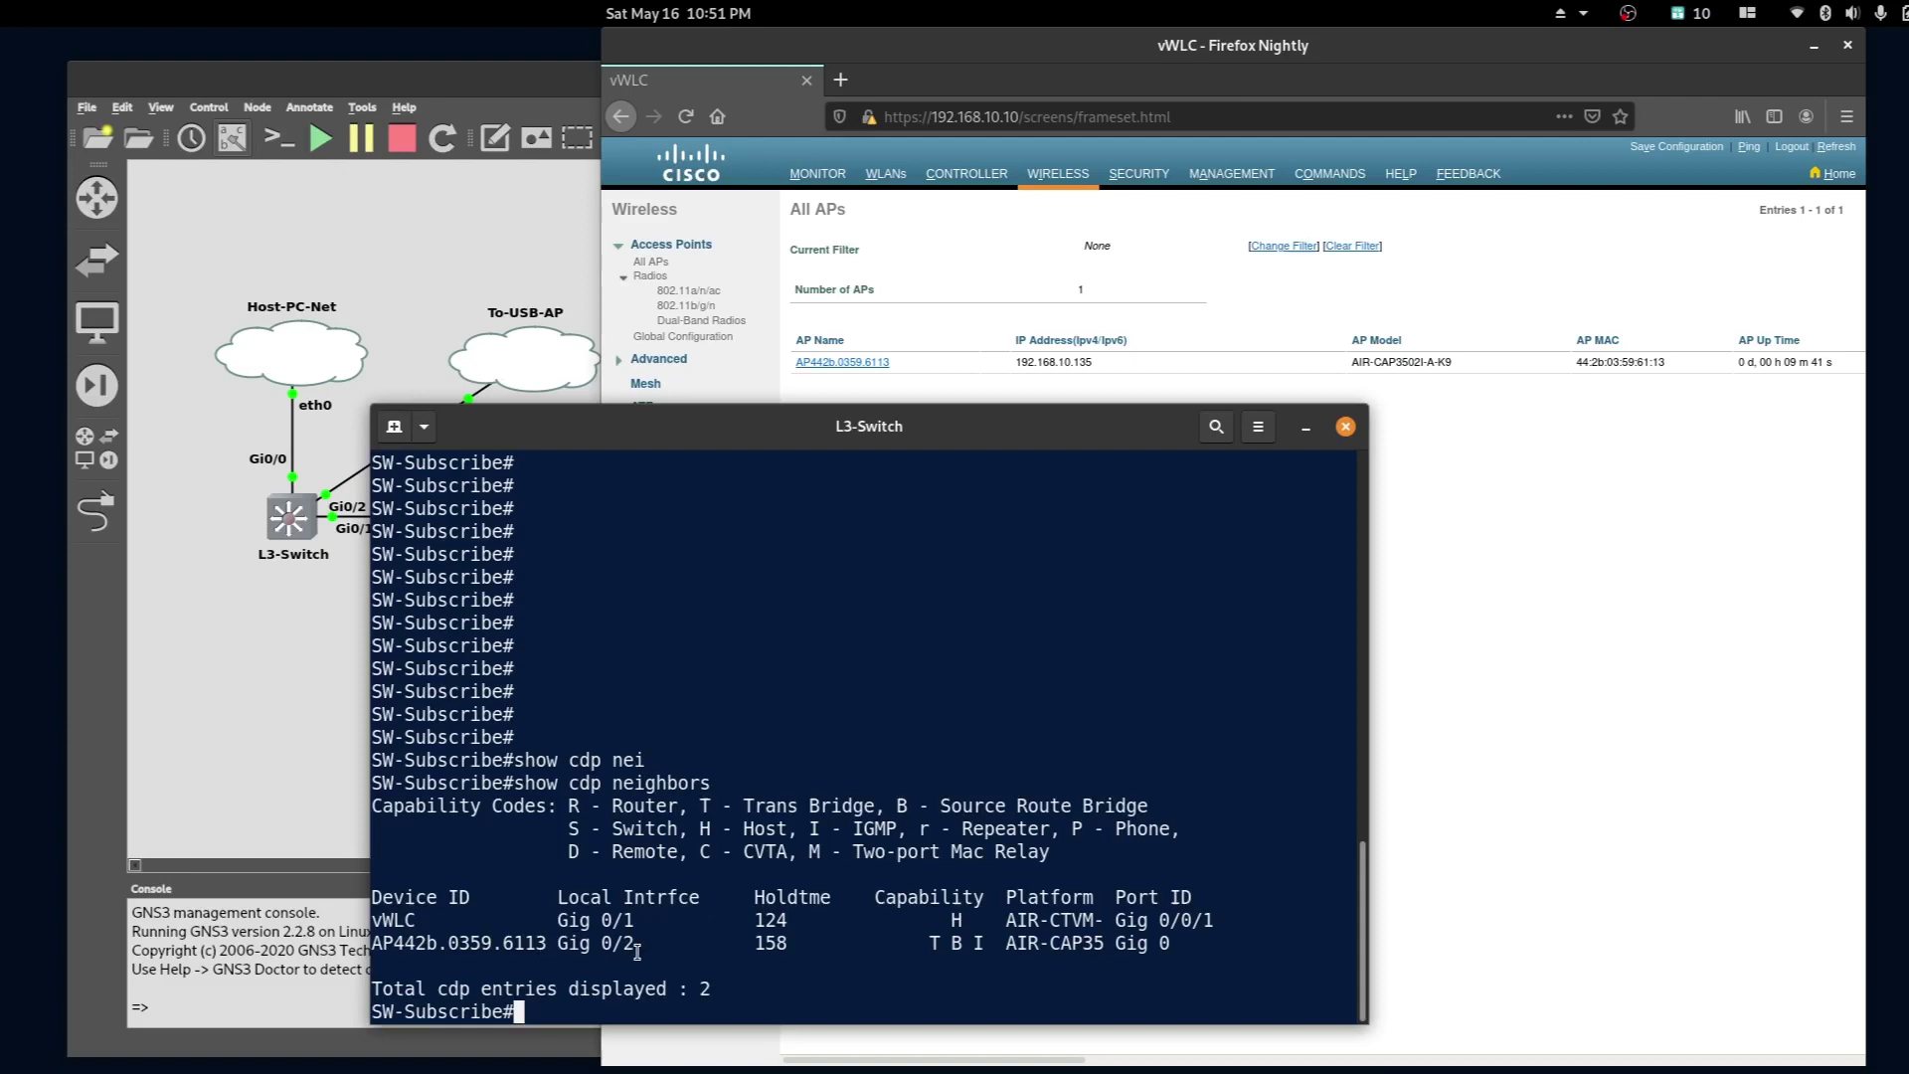
drag(638, 946, 591, 939)
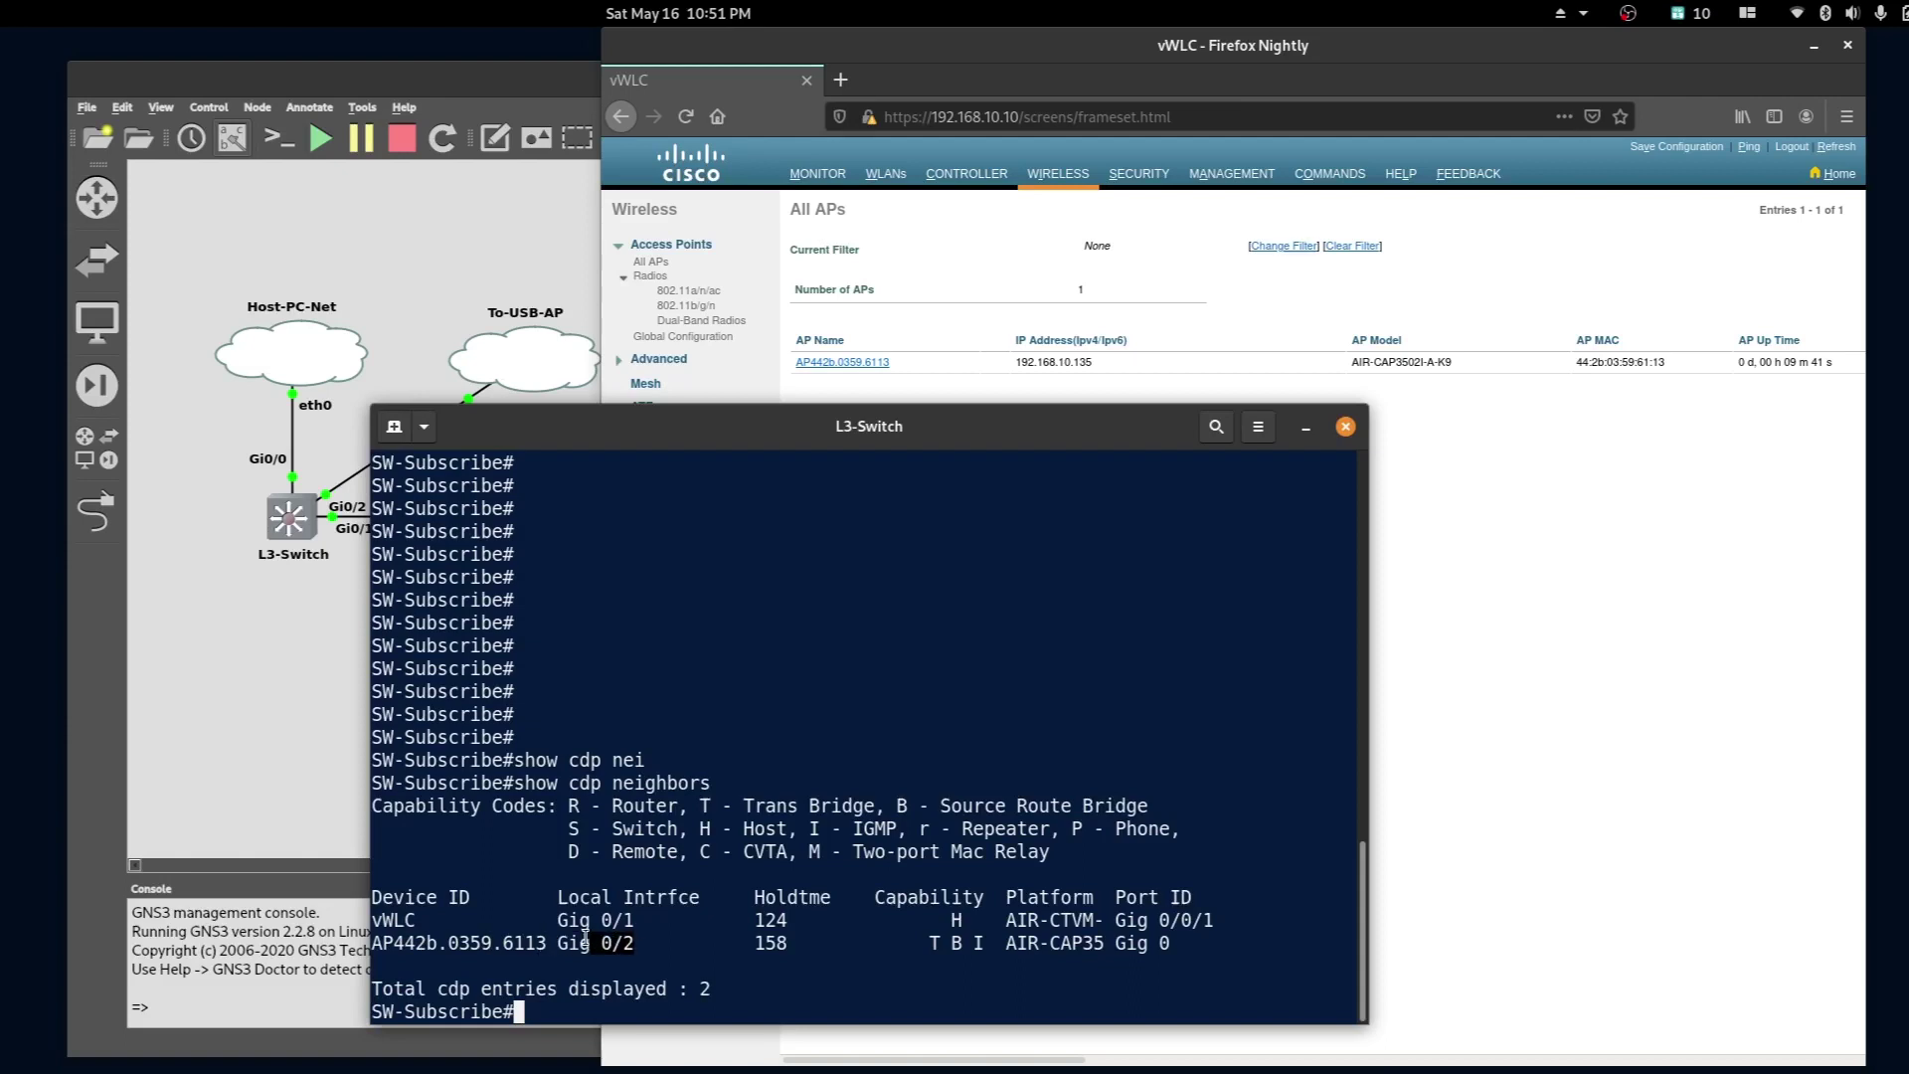